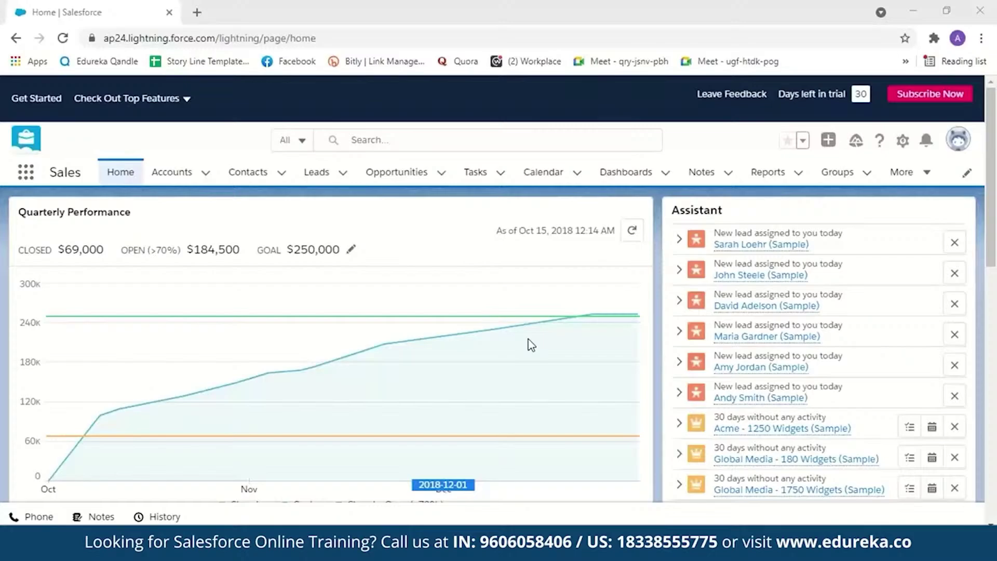
pyautogui.moveTo(419, 306)
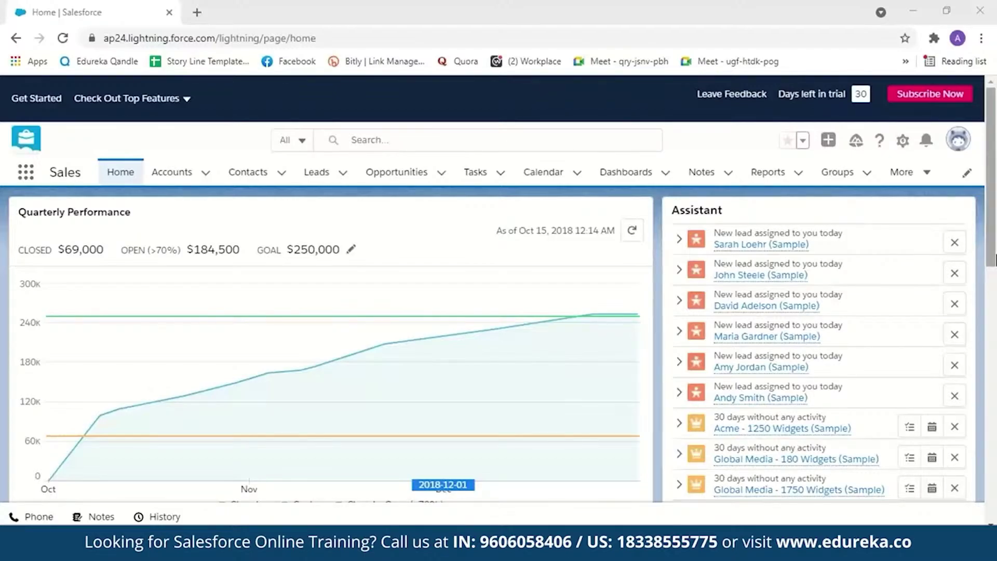
pyautogui.scroll(-2, 333, 337)
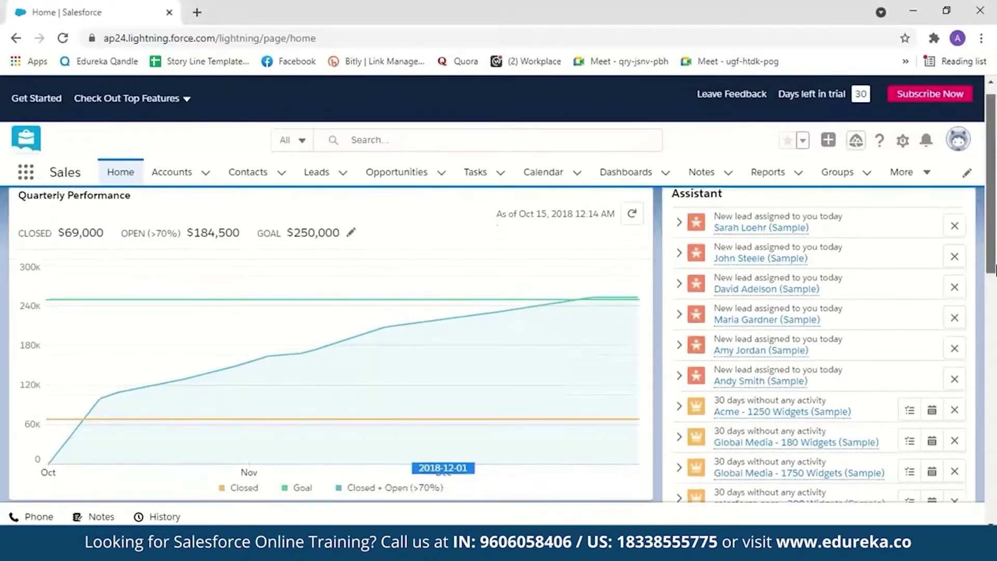
pyautogui.scroll(2, 84, 214)
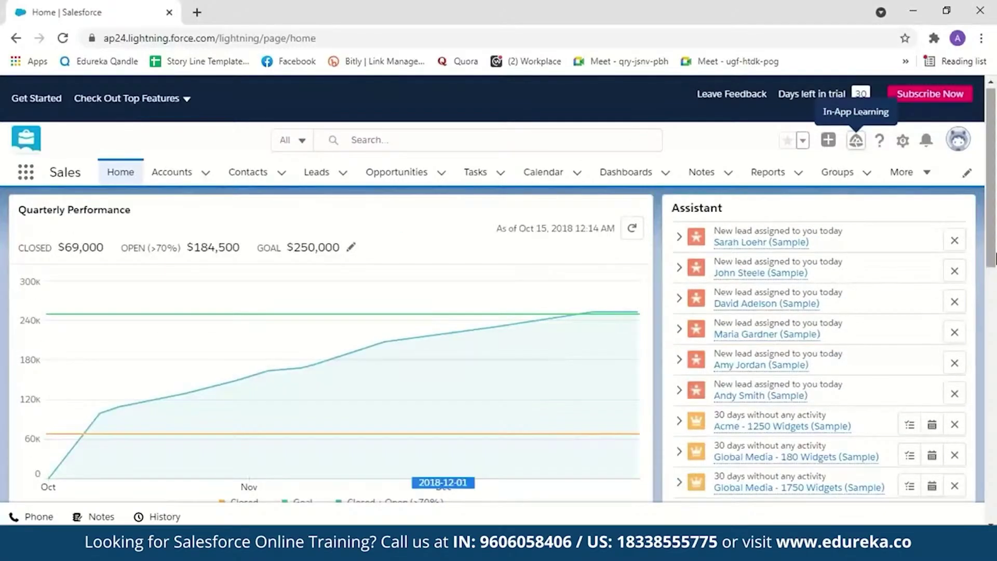
pyautogui.scroll(-2, 995, 311)
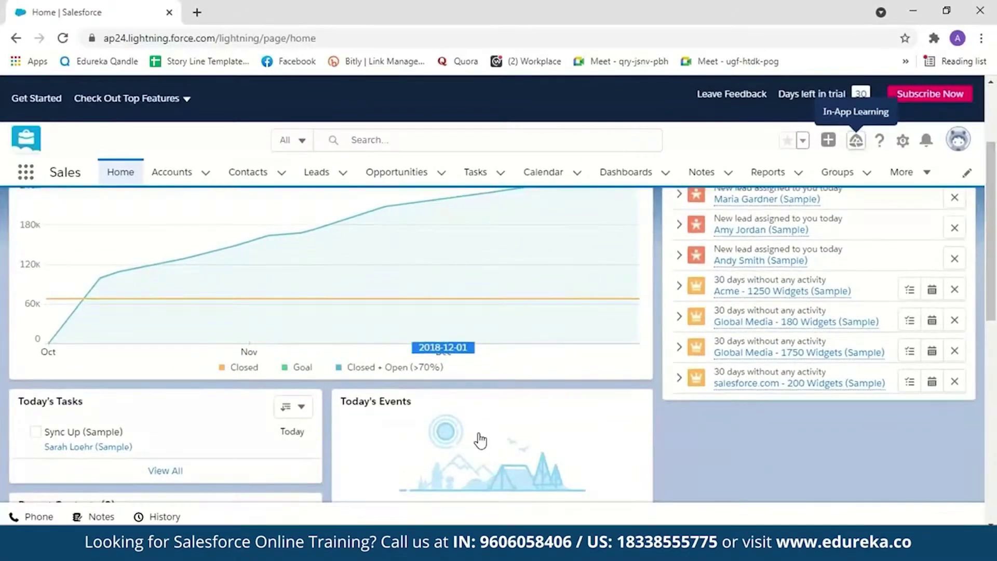
pyautogui.scroll(-2, 995, 363)
pyautogui.scroll(-1, 994, 364)
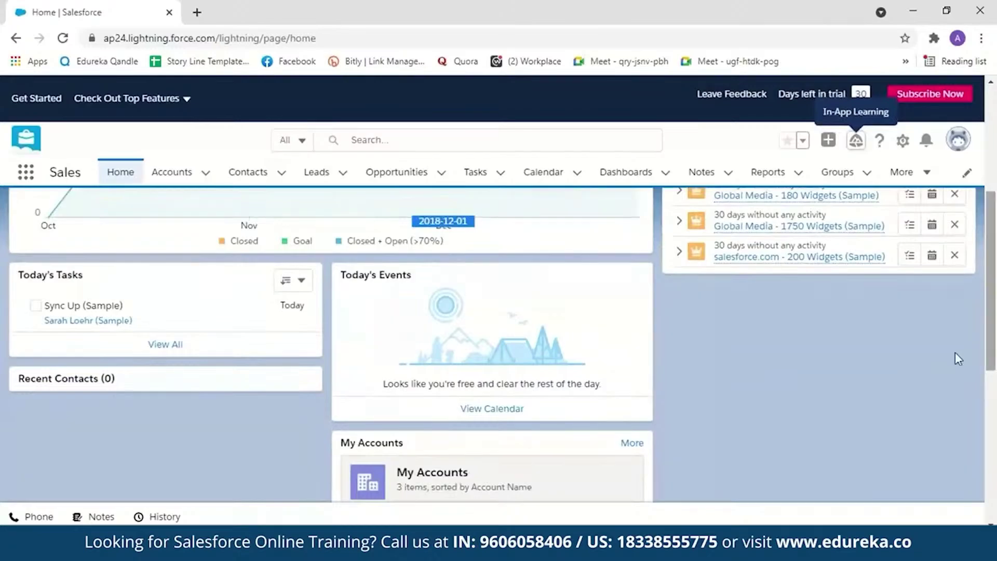
pyautogui.scroll(5, 575, 251)
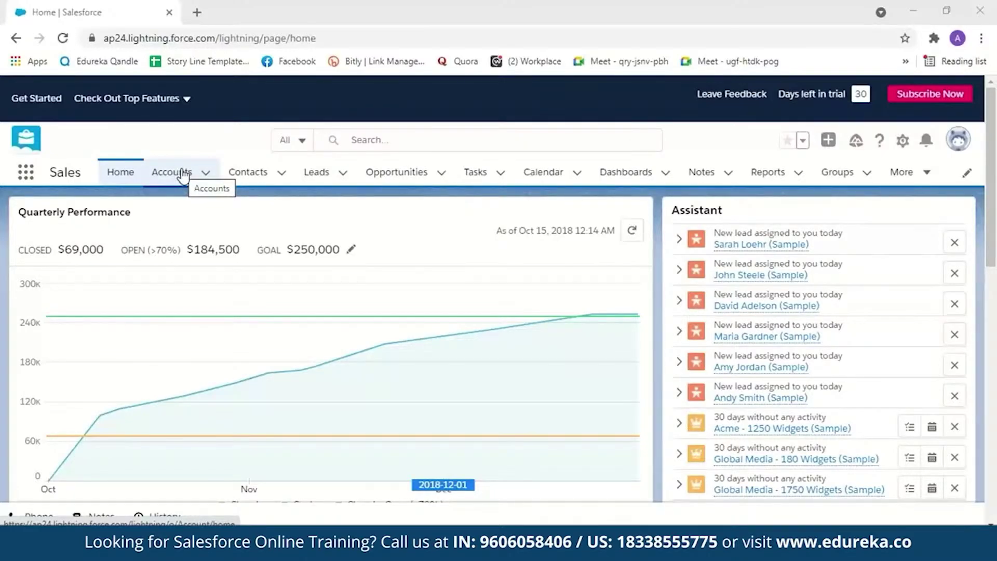
# Step: Show the Contacts list in the All Contacts view
pyautogui.click(254, 176)
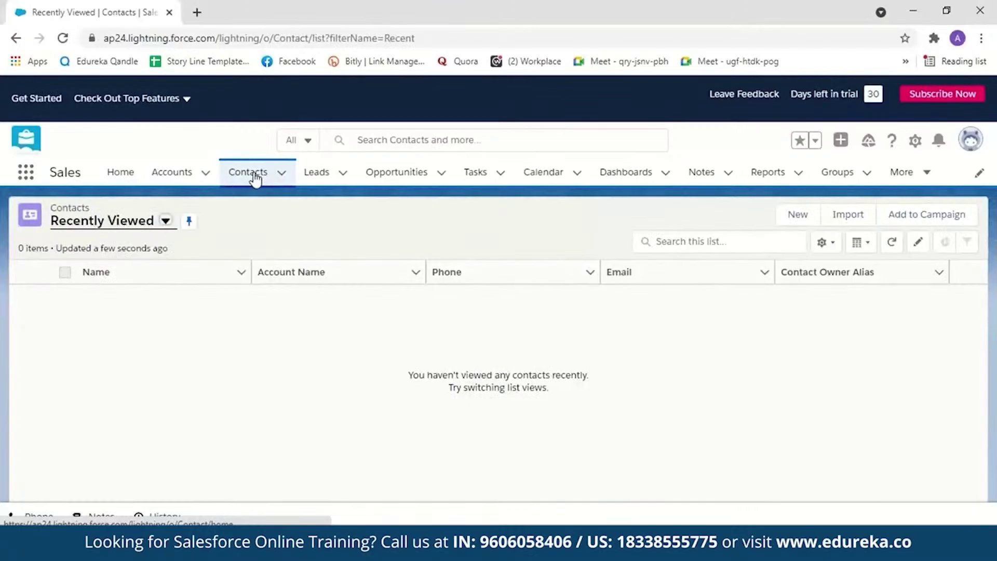
pyautogui.click(166, 221)
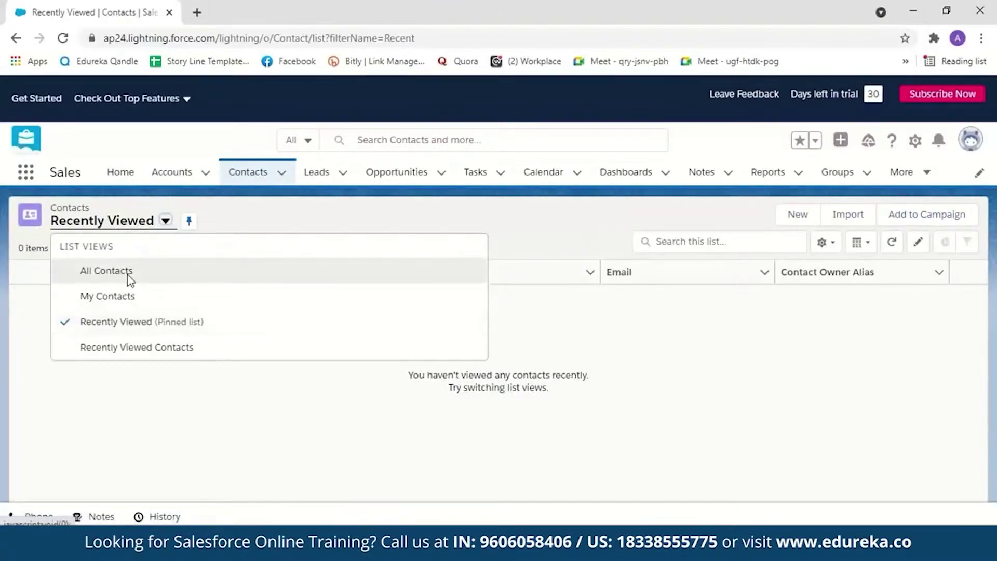
pyautogui.click(130, 279)
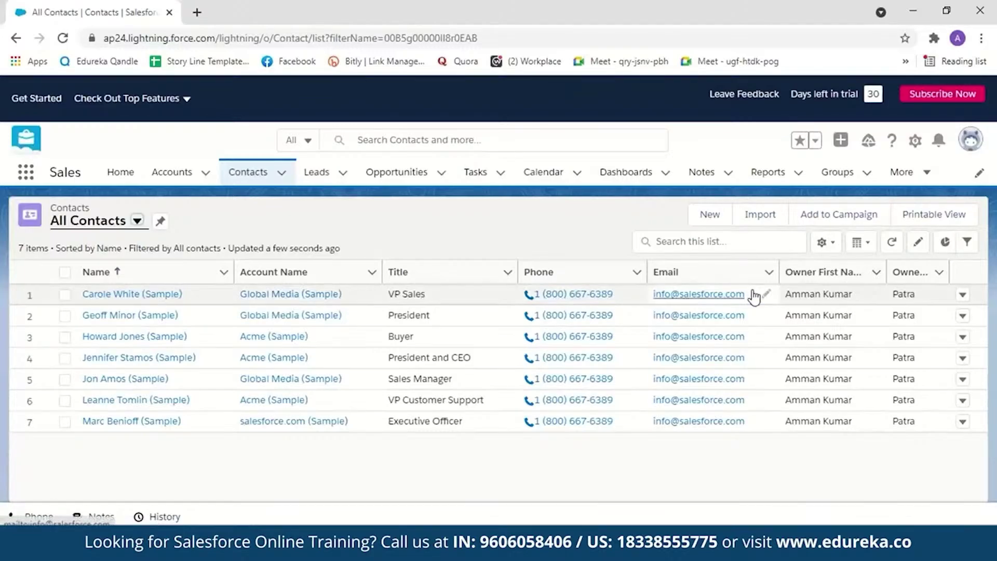
# Step: Switch Accounts to My Accounts, then open the recently viewed Opportunities list
pyautogui.click(184, 177)
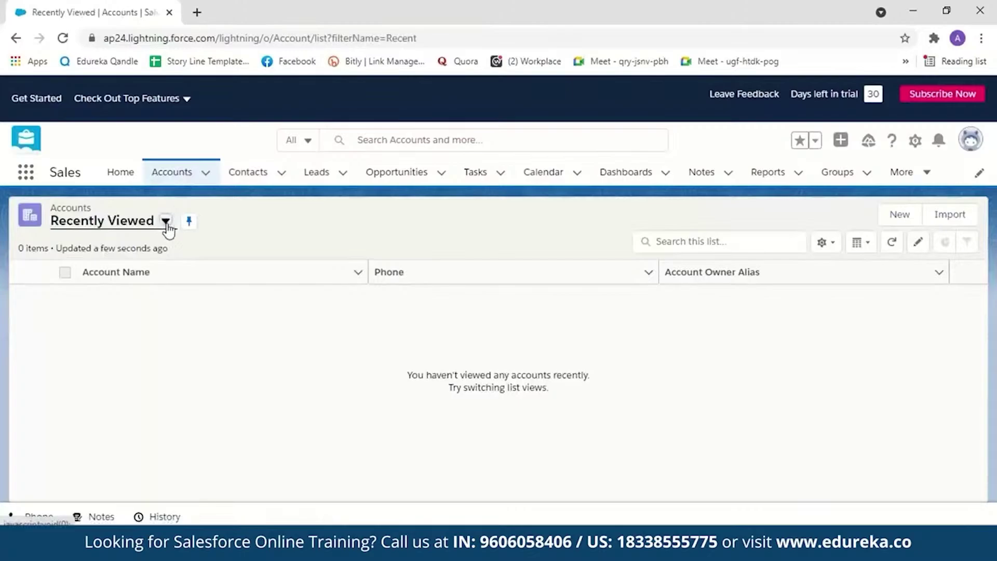
pyautogui.click(164, 223)
pyautogui.click(151, 294)
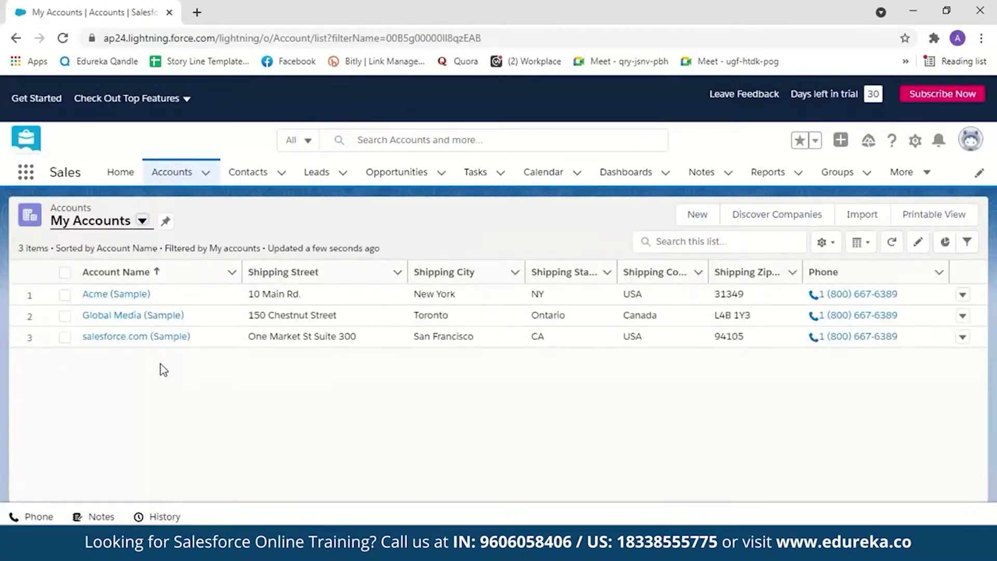
pyautogui.click(401, 174)
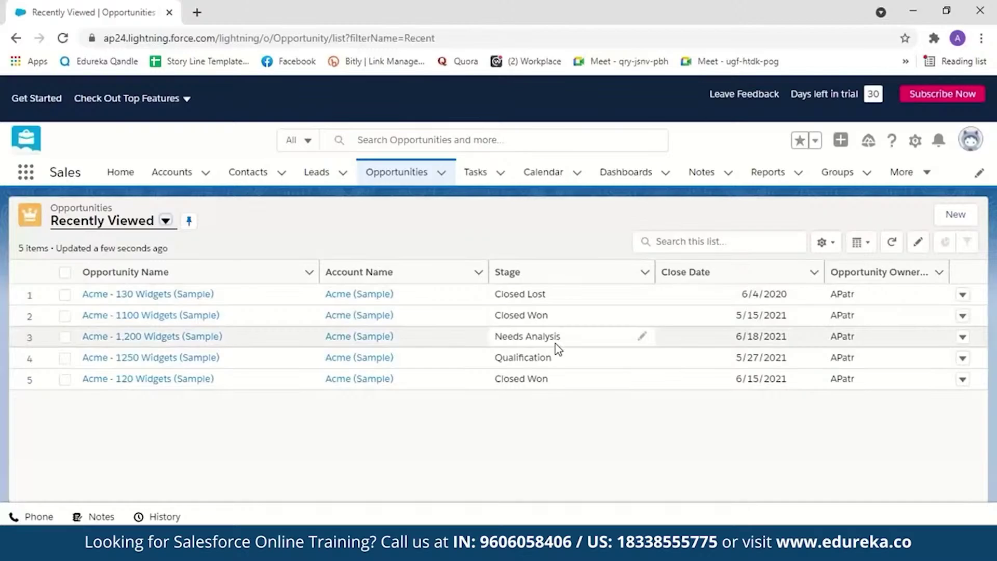
# Step: Review the Open Tasks list view, then show the calendar week of May 23–29, 2021
pyautogui.click(476, 172)
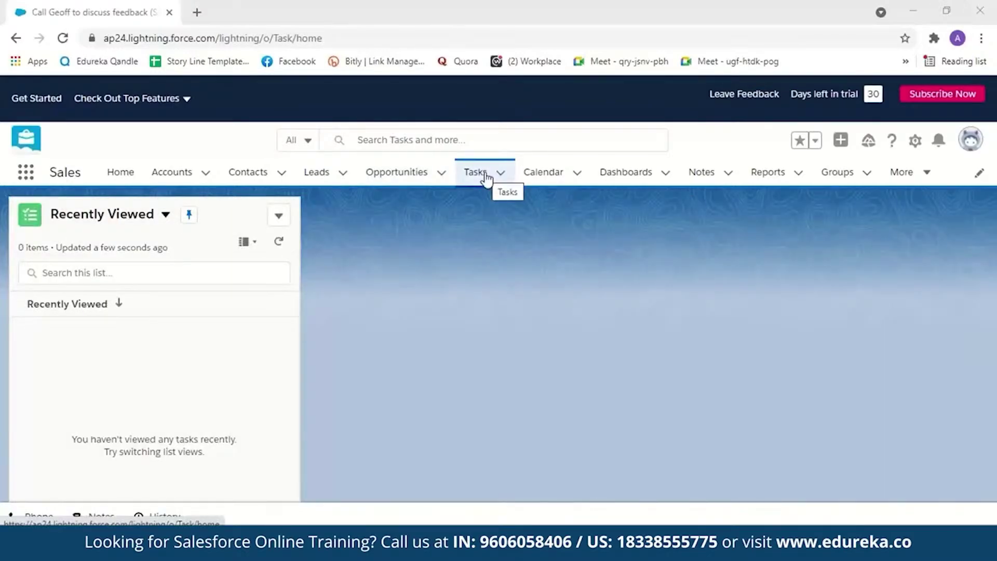
pyautogui.click(165, 214)
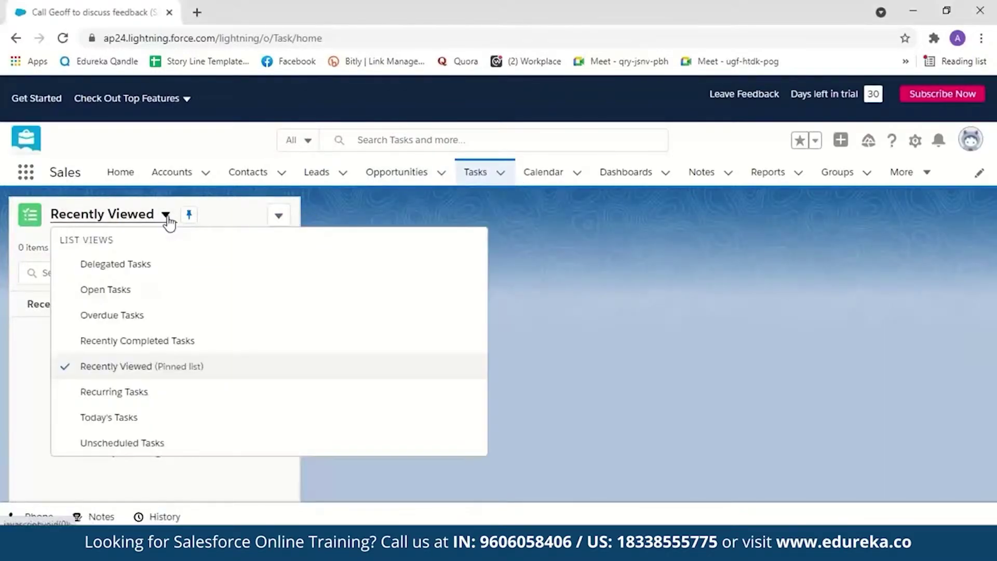
pyautogui.click(130, 297)
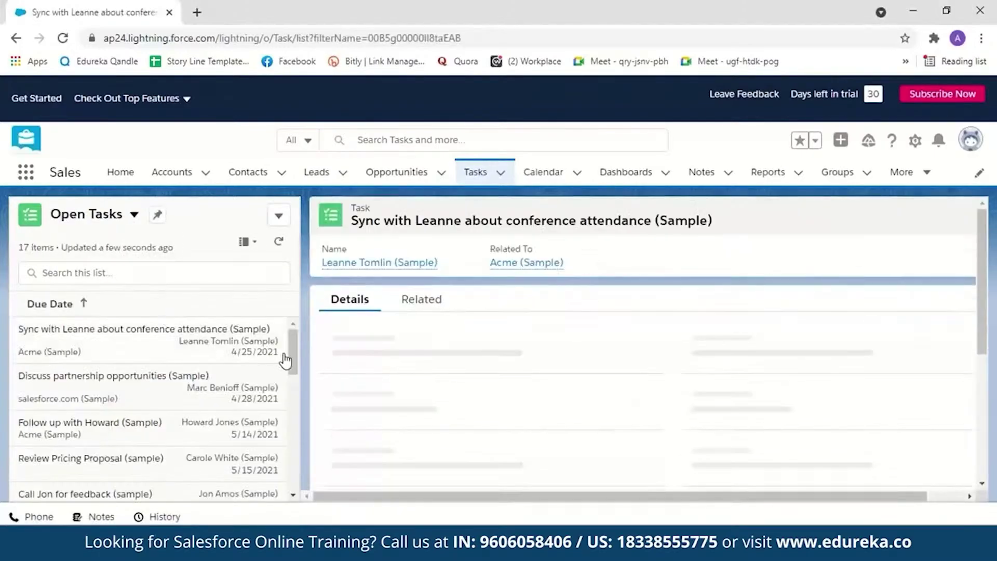
pyautogui.scroll(-1, 197, 416)
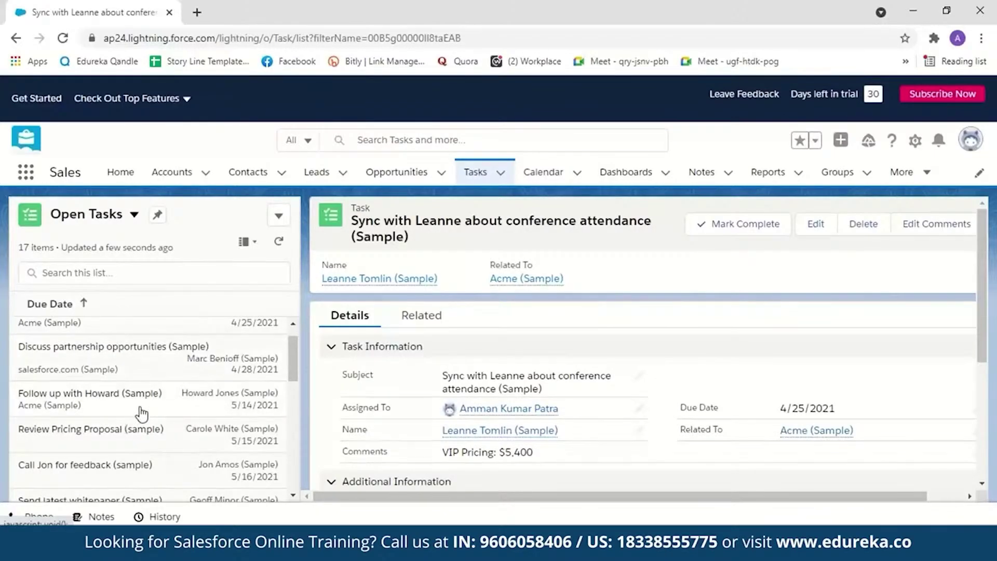
pyautogui.click(553, 179)
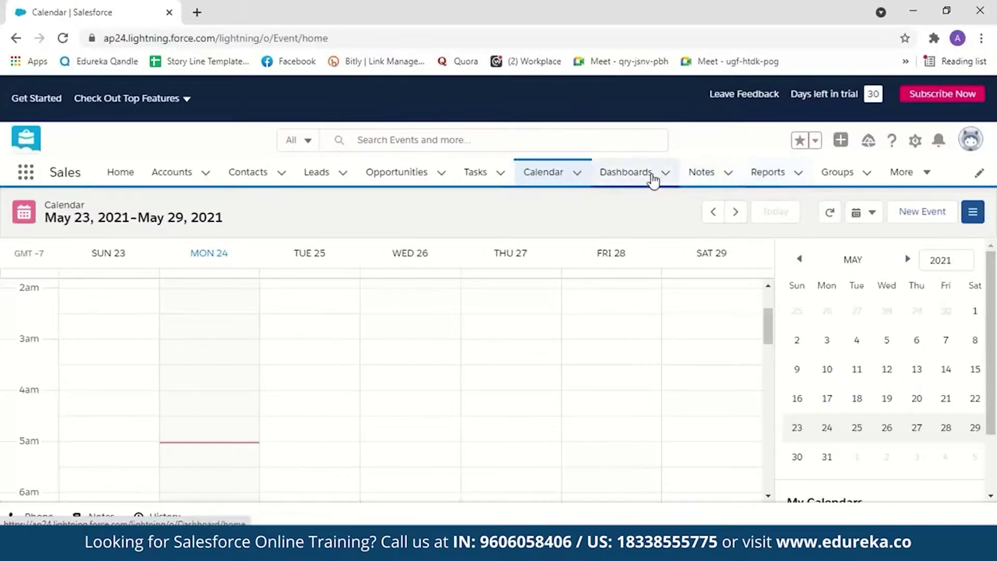
# Step: Visit Notes, switch Leads to the My Leads view, and launch the lead import
pyautogui.click(714, 177)
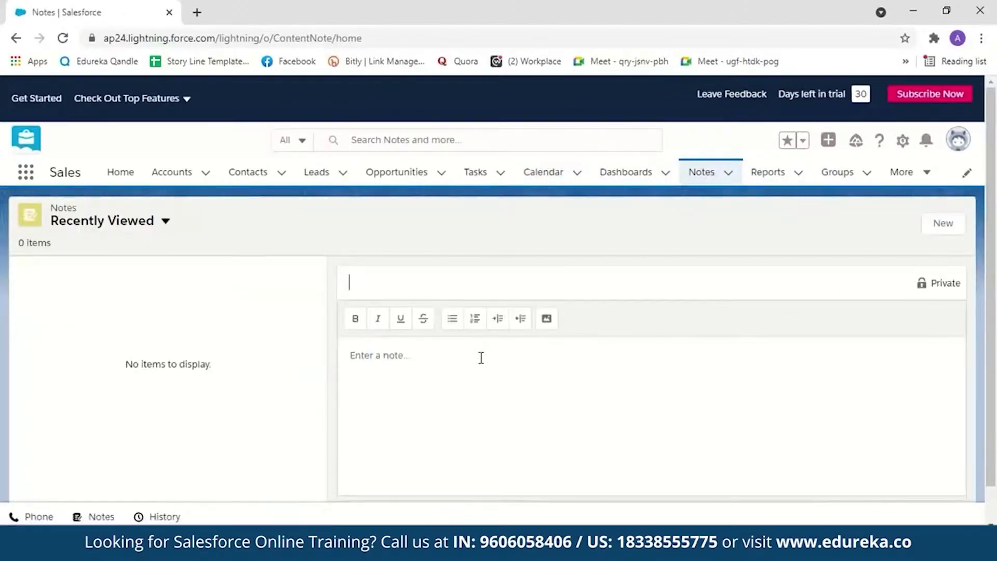
pyautogui.click(319, 172)
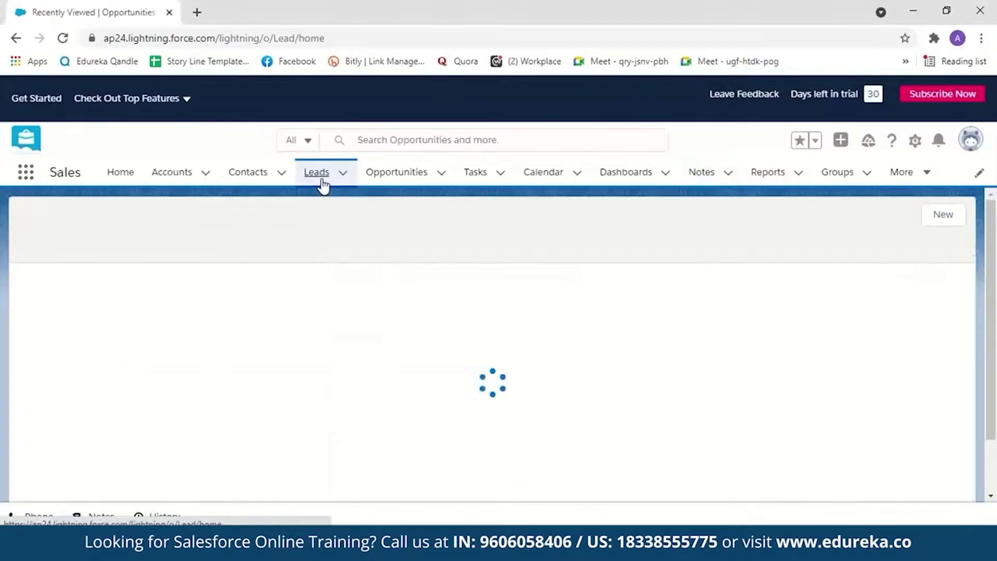
pyautogui.click(165, 221)
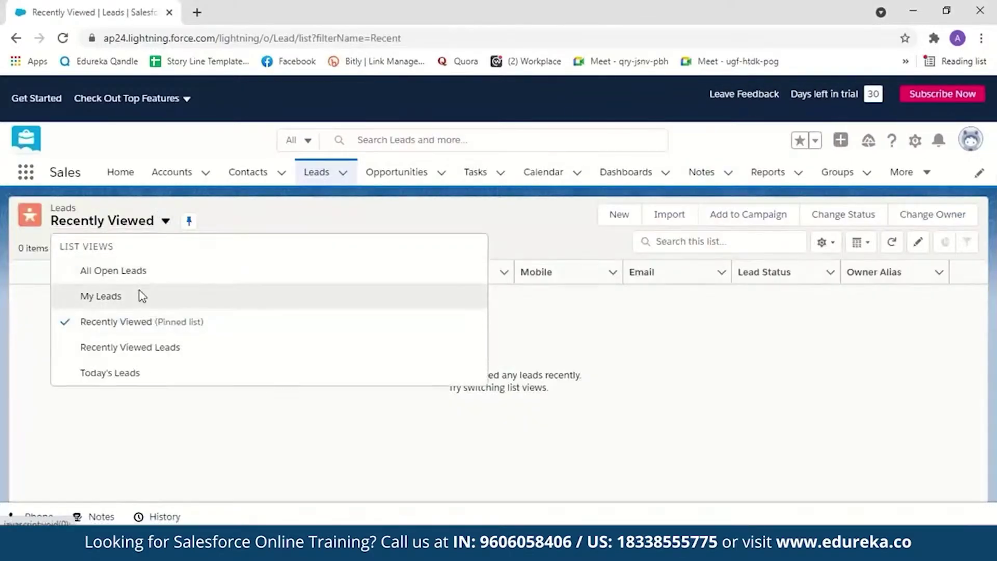
pyautogui.click(141, 294)
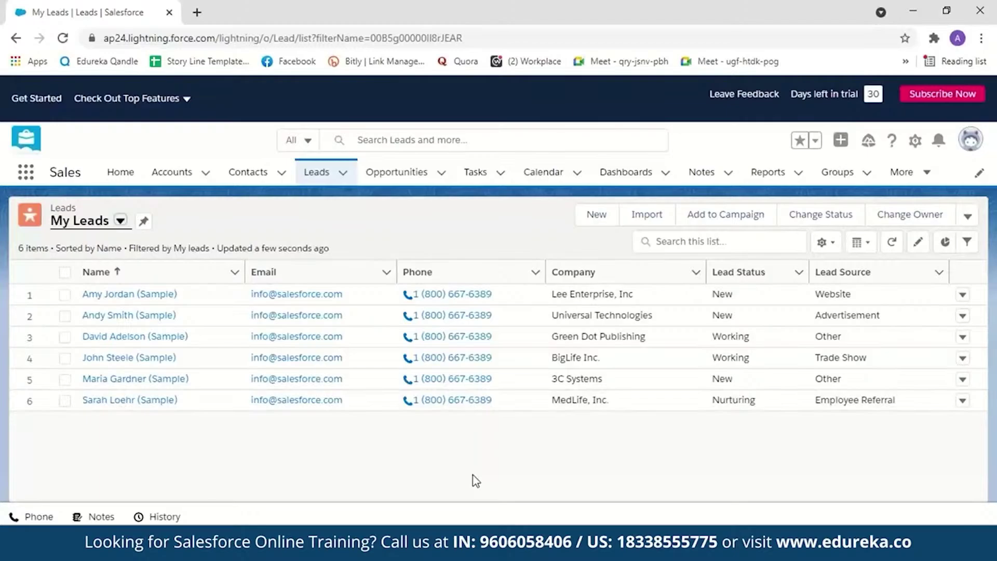
pyautogui.click(647, 217)
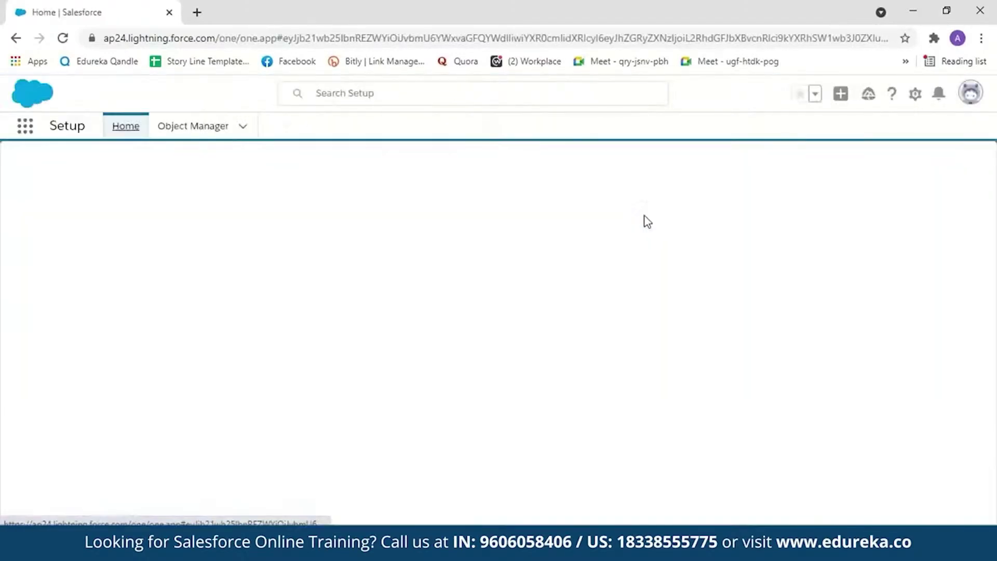
# Step: Import Leads as new records and upload Sample data.csv
pyautogui.click(968, 291)
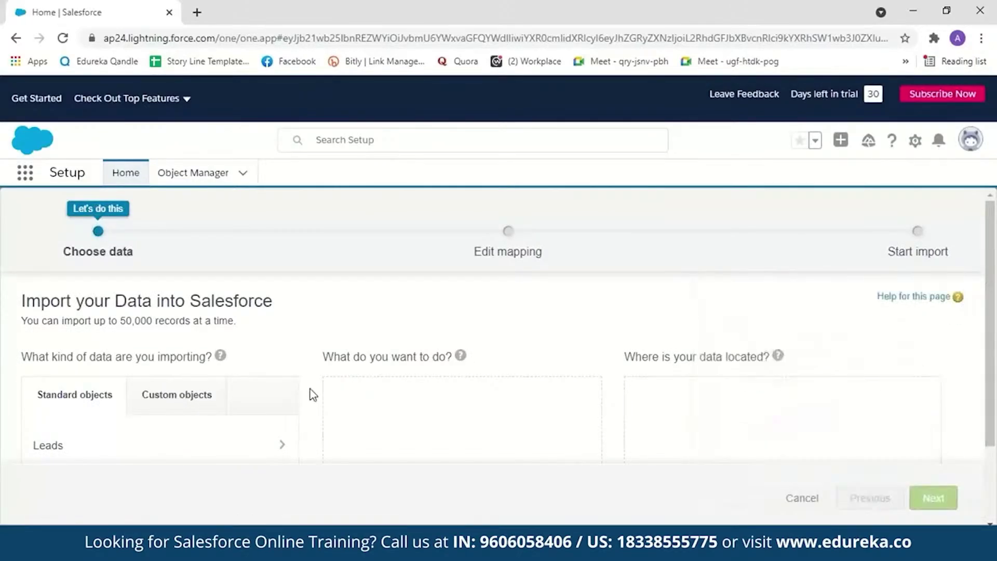
pyautogui.click(204, 444)
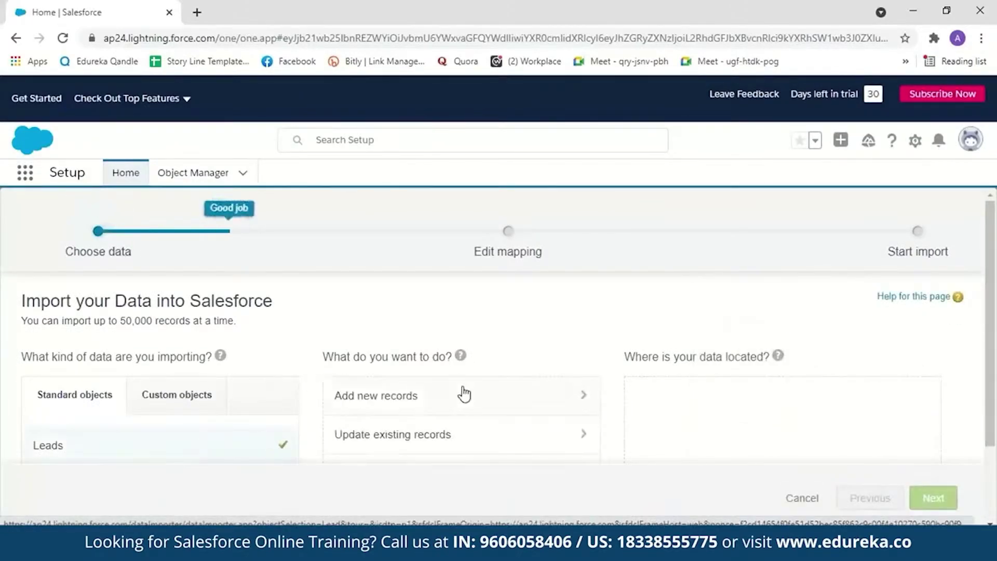
pyautogui.scroll(-1, 452, 410)
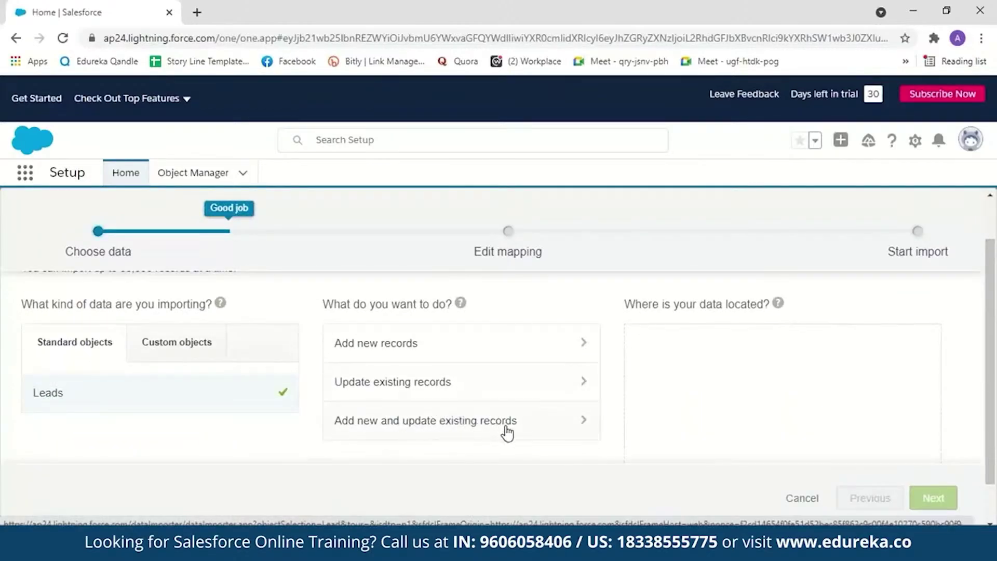
pyautogui.click(369, 351)
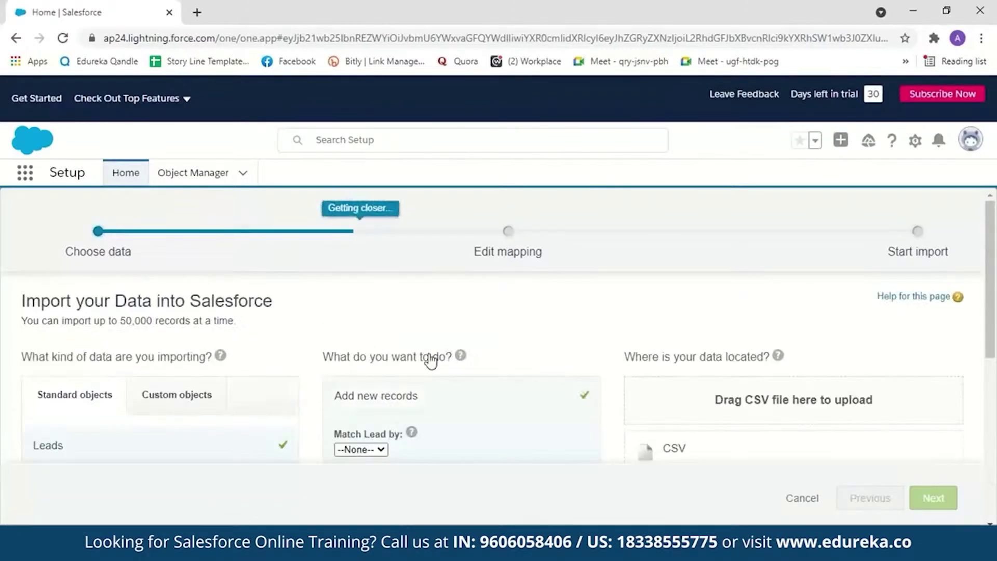
pyautogui.click(377, 522)
pyautogui.moveTo(366, 175); pyautogui.dragTo(853, 420)
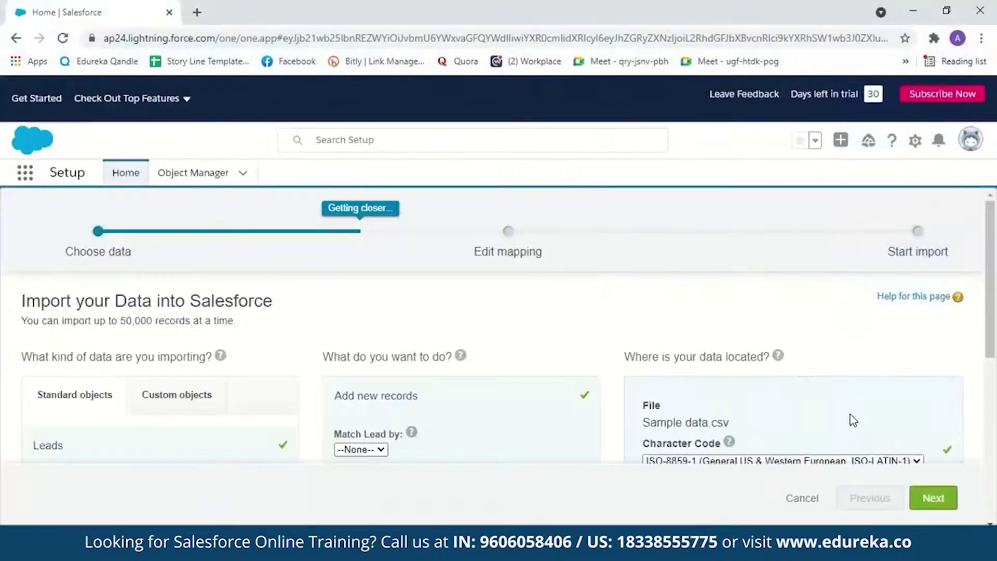
# Step: Accept the 9 mapped fields and start the lead import
pyautogui.click(930, 495)
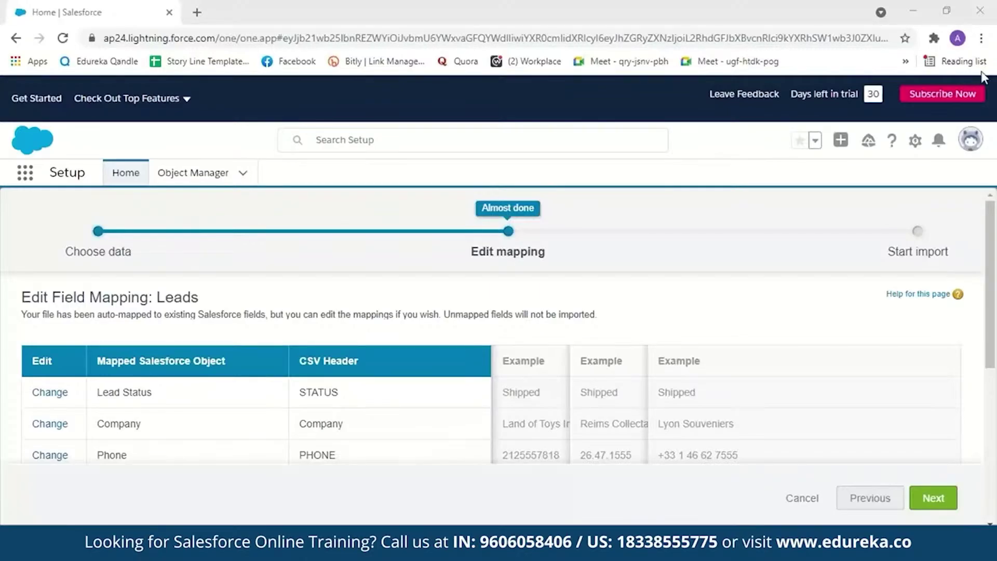
pyautogui.scroll(-5, 870, 362)
pyautogui.click(918, 508)
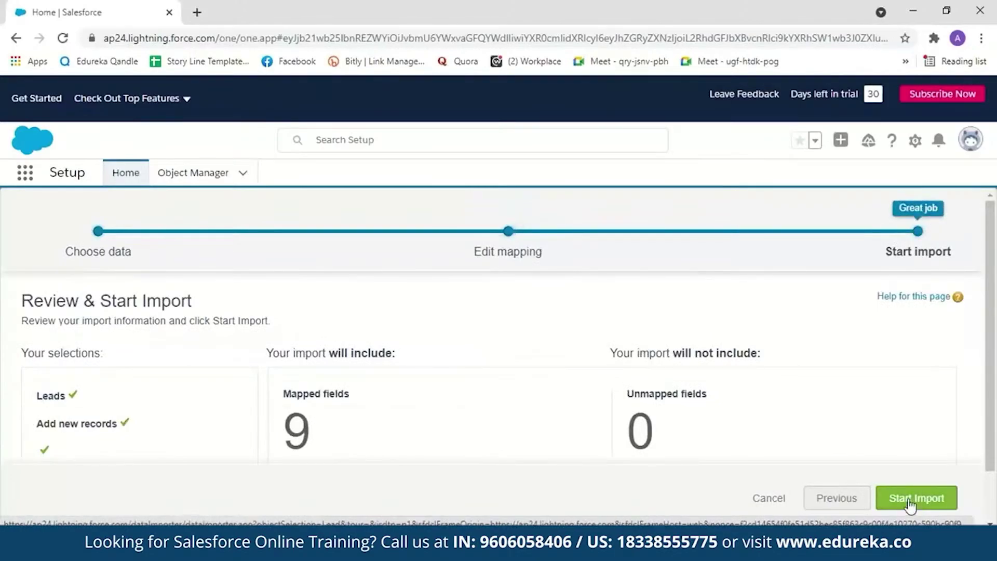
pyautogui.click(910, 500)
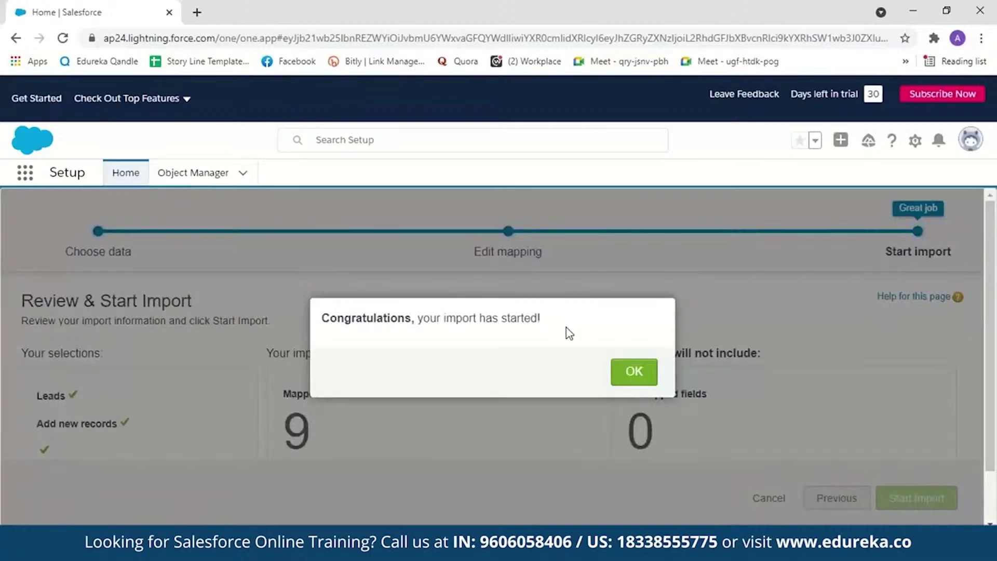
# Step: Acknowledge the import, browse the All Open Leads list, and go to Reports home
pyautogui.click(641, 377)
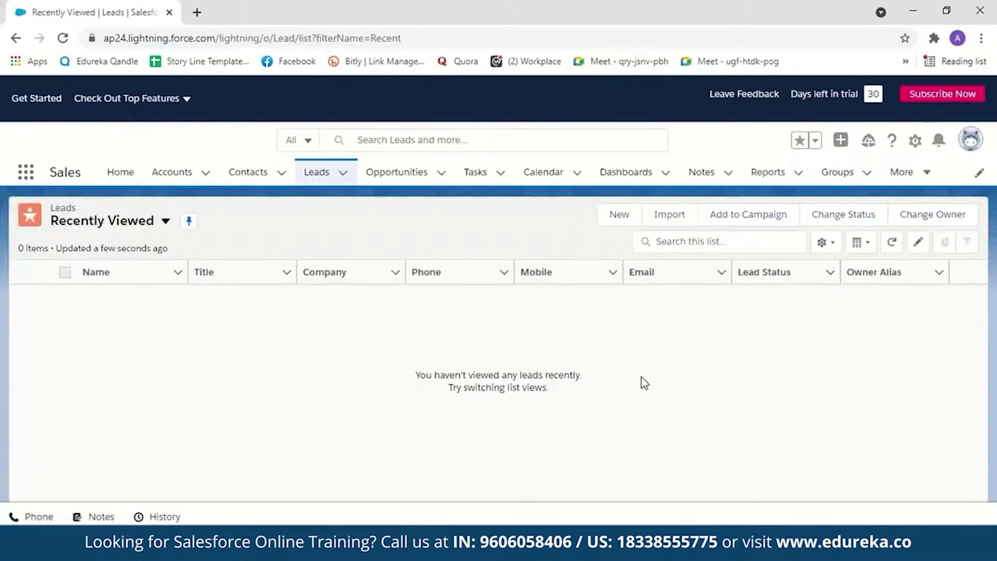
pyautogui.click(165, 222)
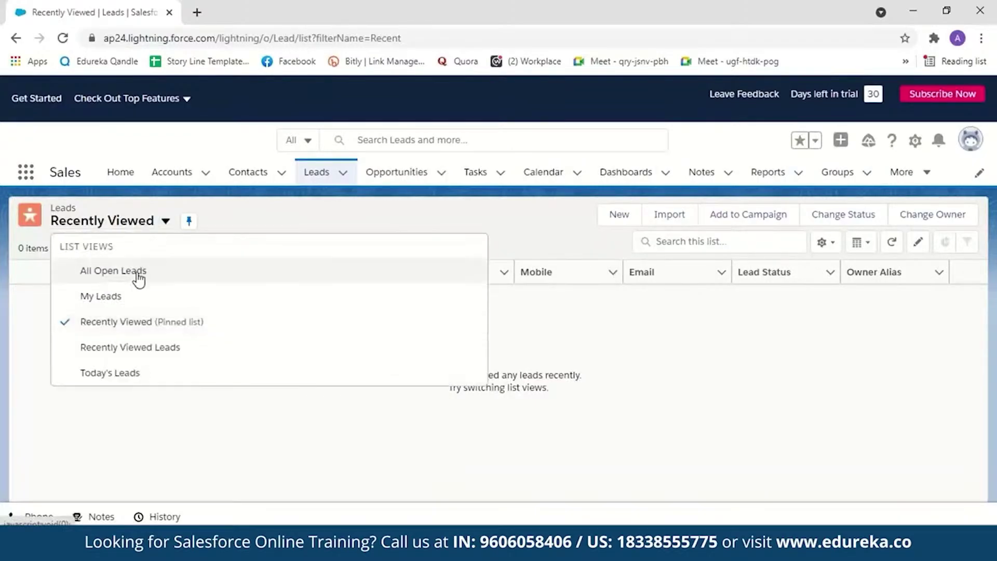
pyautogui.click(137, 274)
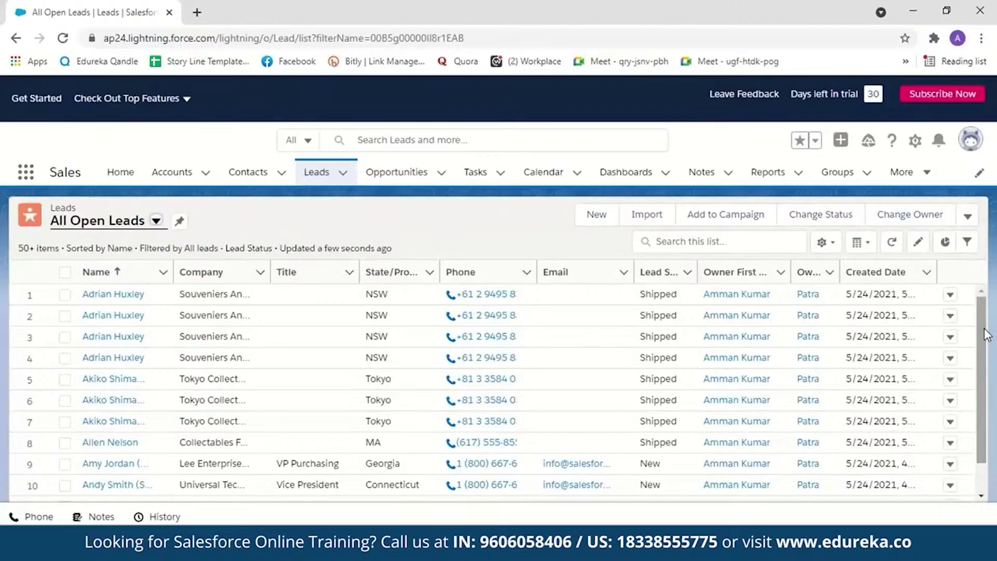
pyautogui.moveTo(984, 328); pyautogui.dragTo(980, 488)
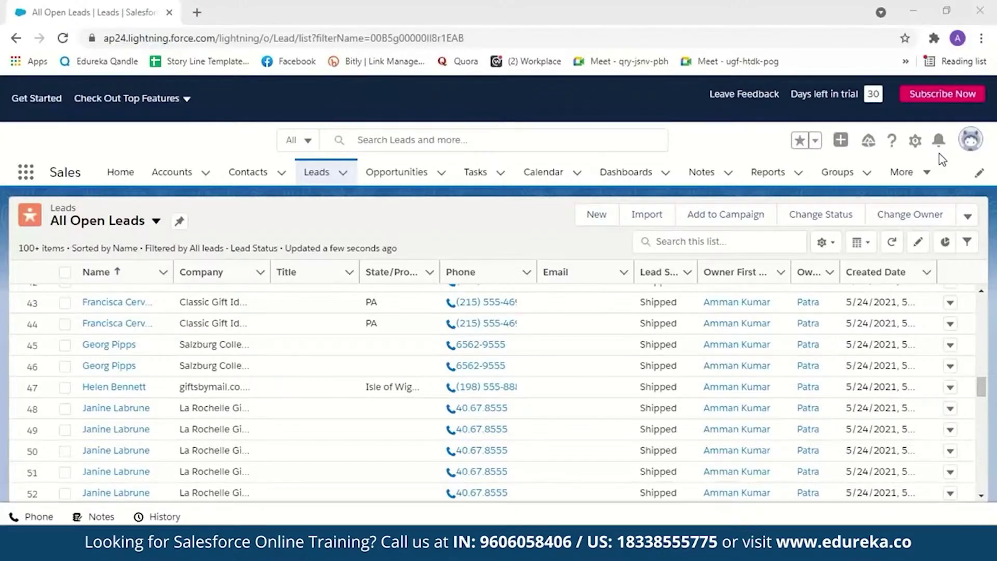
pyautogui.scroll(-20, 982, 416)
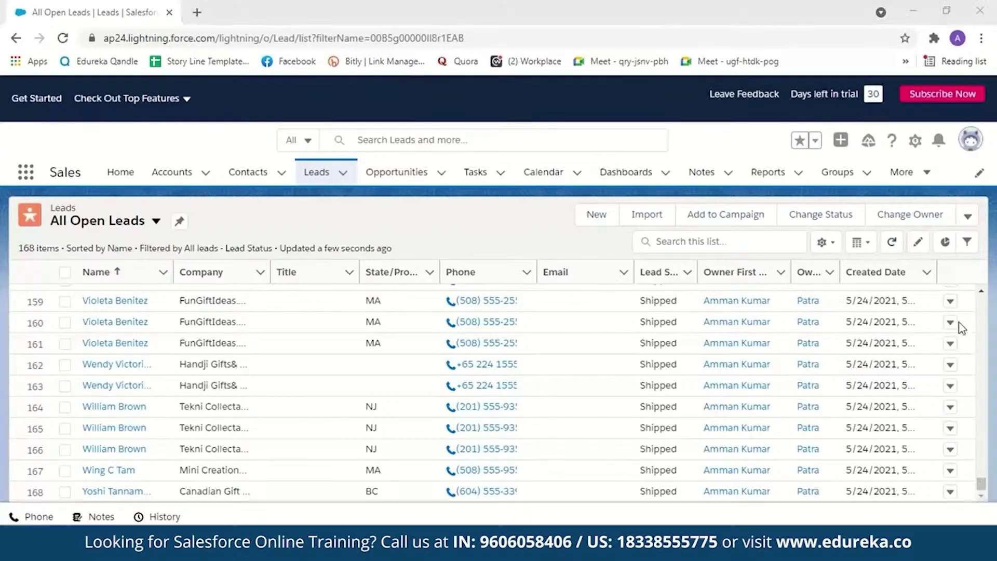
pyautogui.click(773, 174)
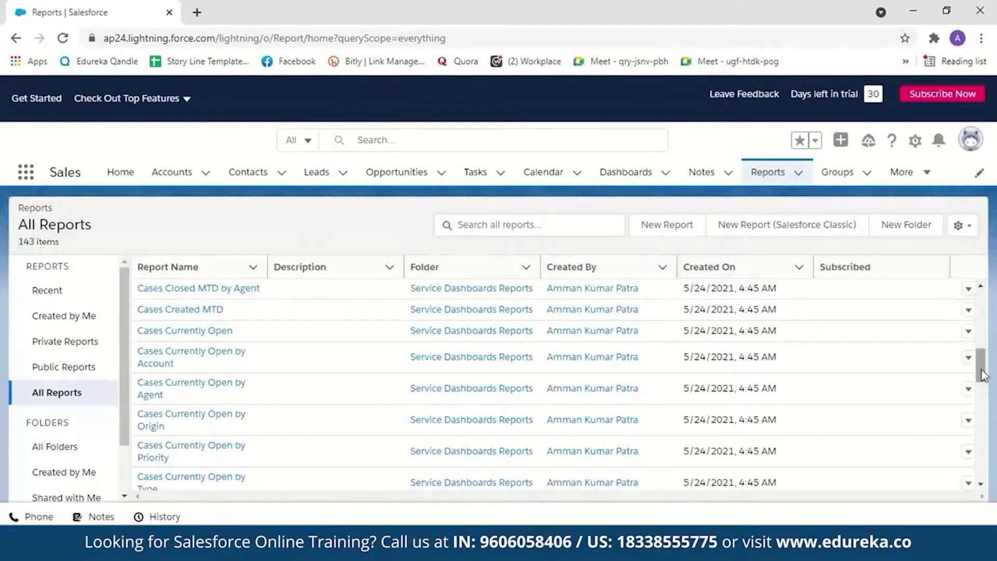
# Step: Create a new report using the Leads category and the Leads report type
pyautogui.moveTo(983, 375); pyautogui.dragTo(987, 491)
pyautogui.scroll(10, 691, 312)
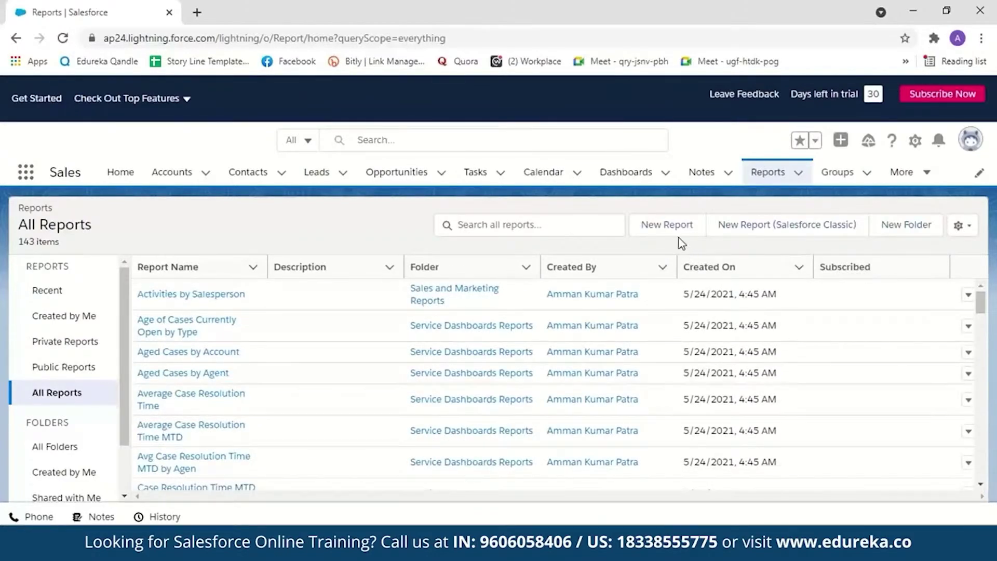
pyautogui.click(670, 229)
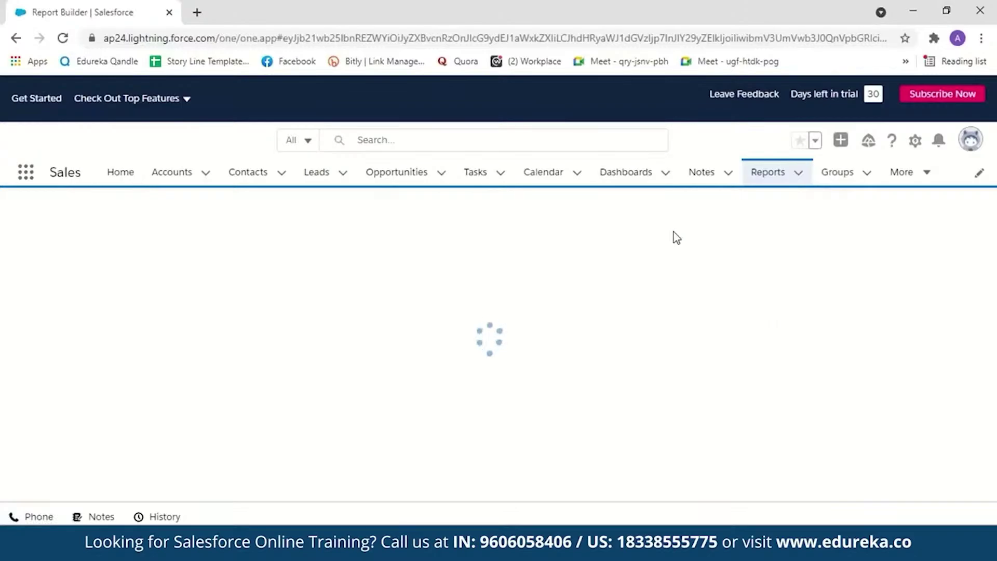
pyautogui.scroll(-2, 395, 325)
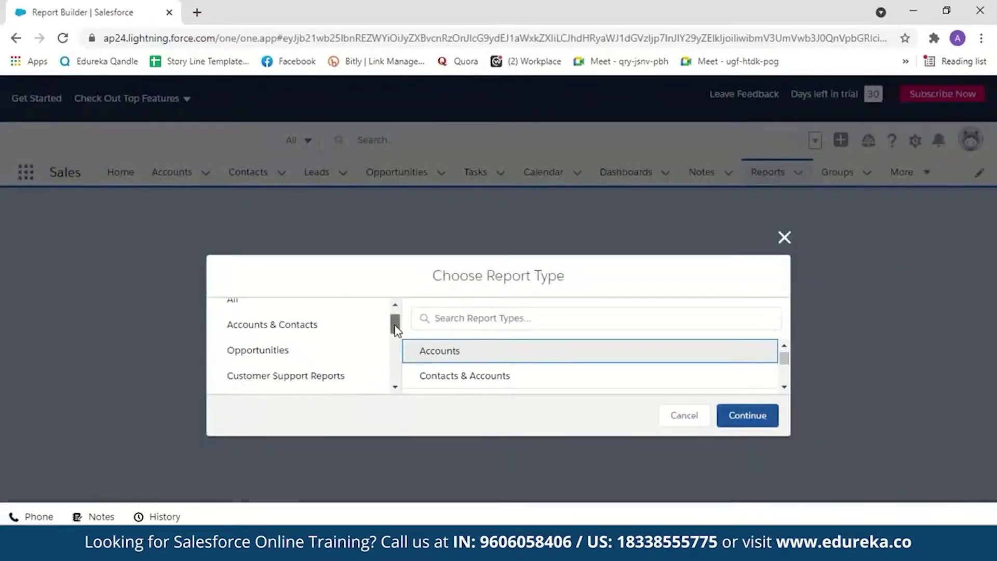
pyautogui.click(356, 338)
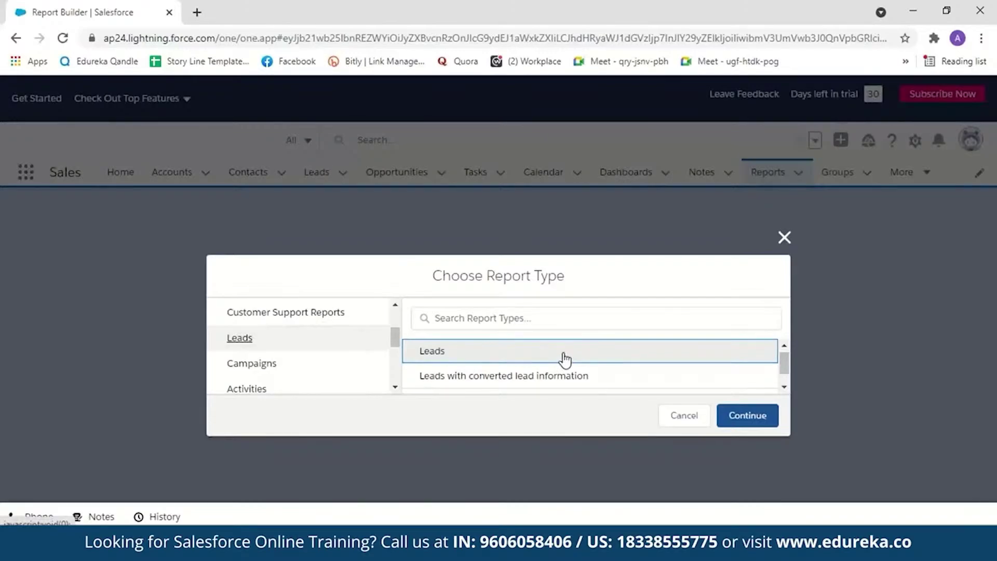
pyautogui.click(753, 413)
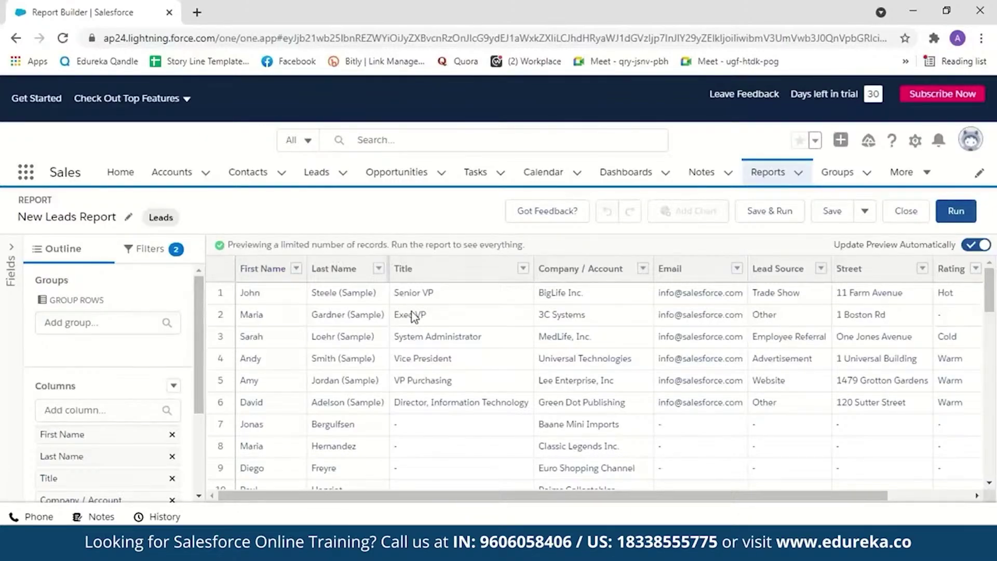
# Step: Remove the Title column from the report's Outline columns
pyautogui.click(107, 323)
pyautogui.moveTo(242, 218); pyautogui.dragTo(248, 337)
pyautogui.moveTo(198, 387); pyautogui.dragTo(200, 447)
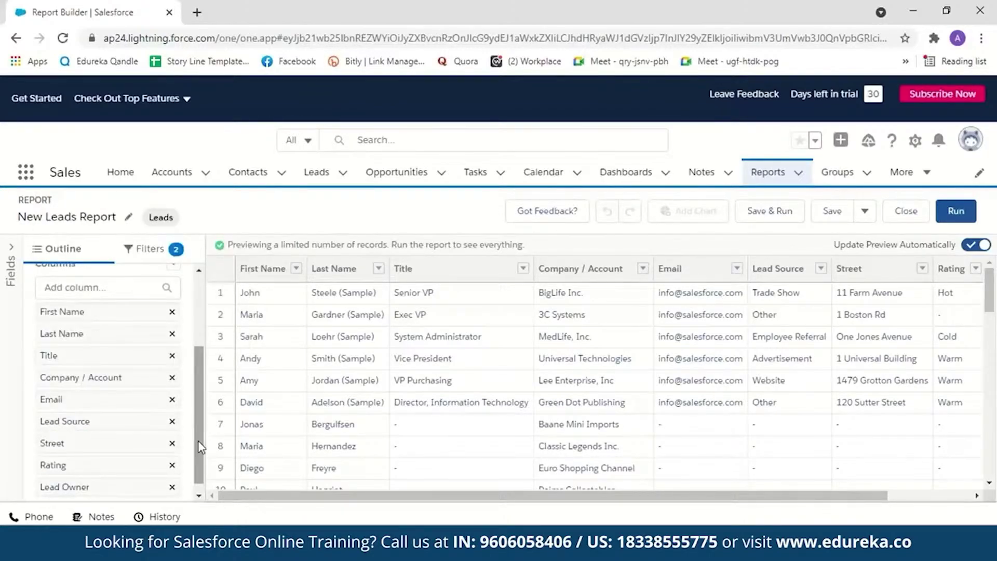
pyautogui.moveTo(198, 441); pyautogui.dragTo(200, 450)
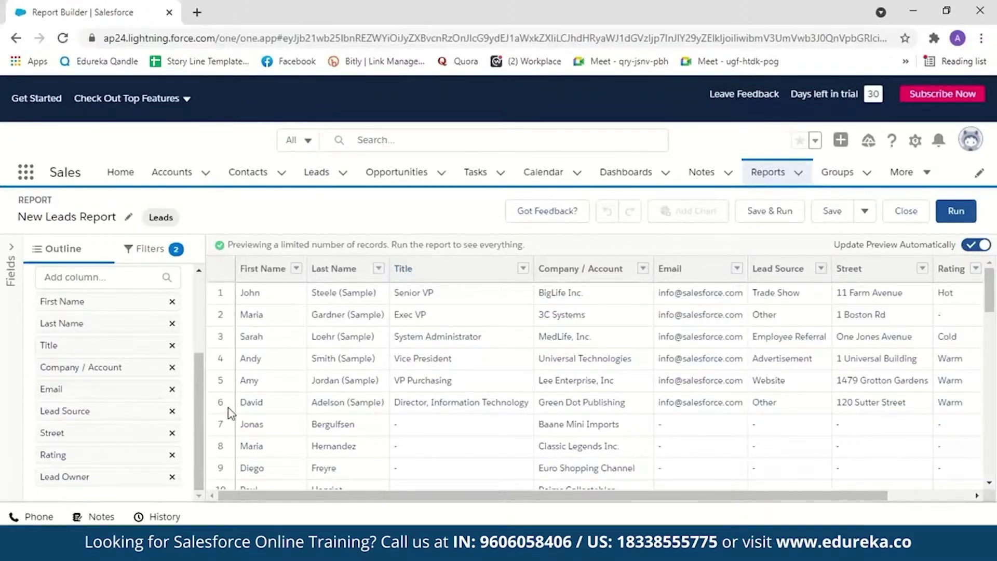
pyautogui.click(172, 345)
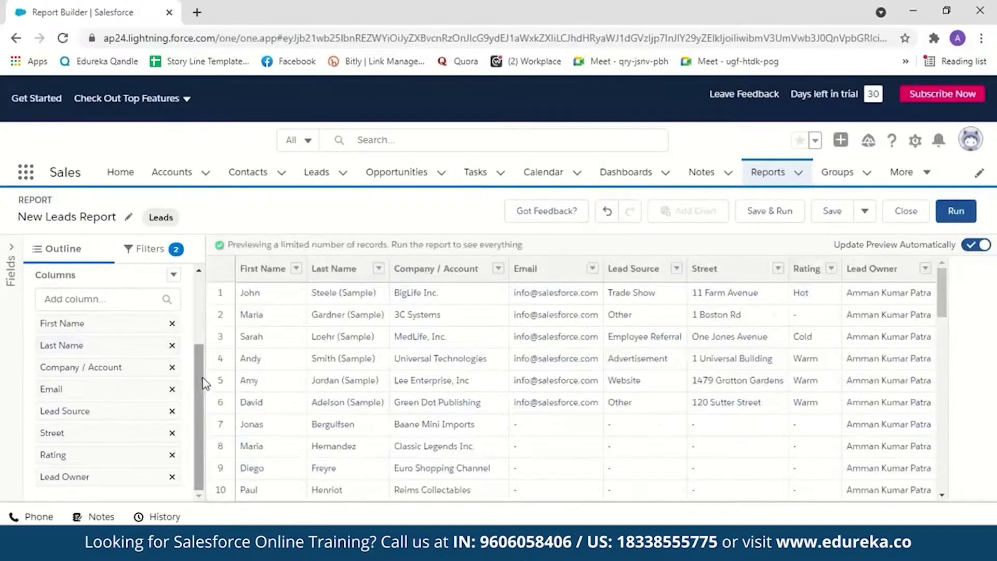
pyautogui.click(149, 250)
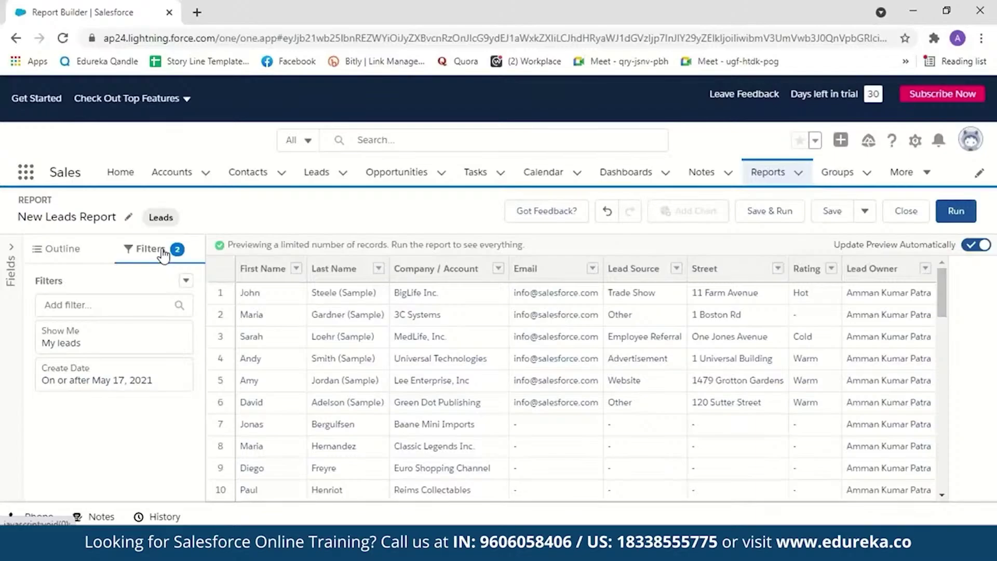
pyautogui.click(62, 250)
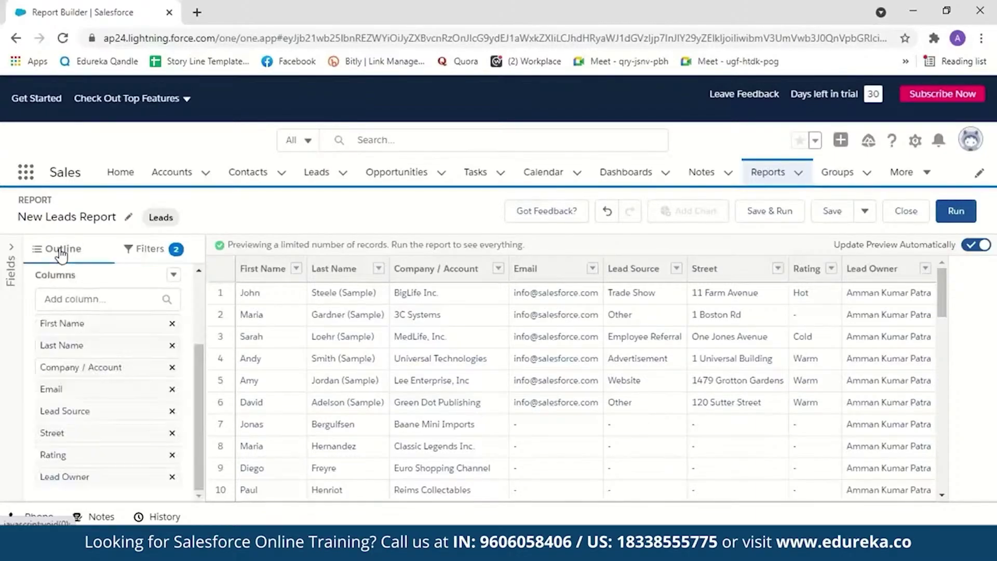
pyautogui.scroll(2, 97, 322)
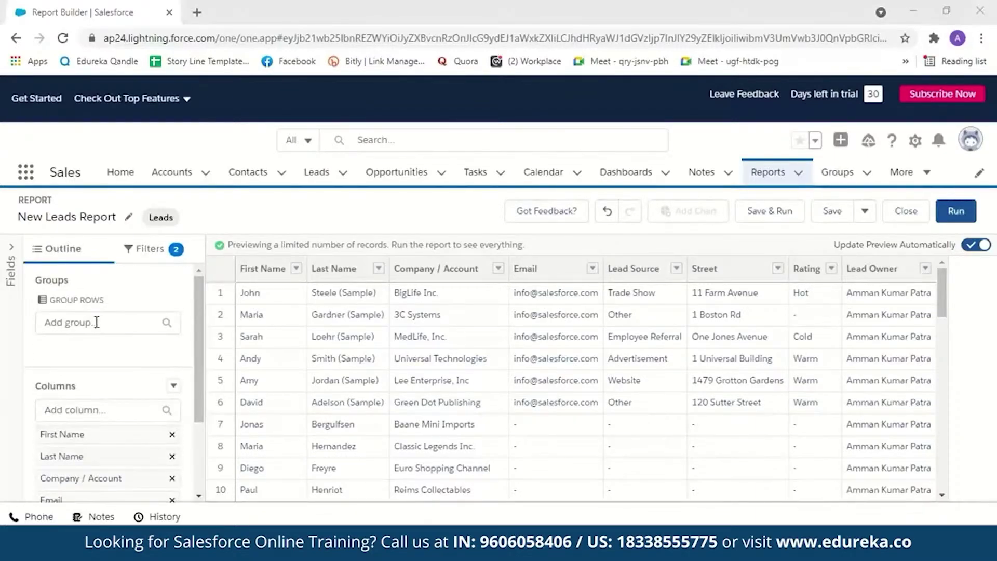
# Step: Group the report rows by Lead Status: New, Working, Nurturing and Shipped
pyautogui.click(96, 322)
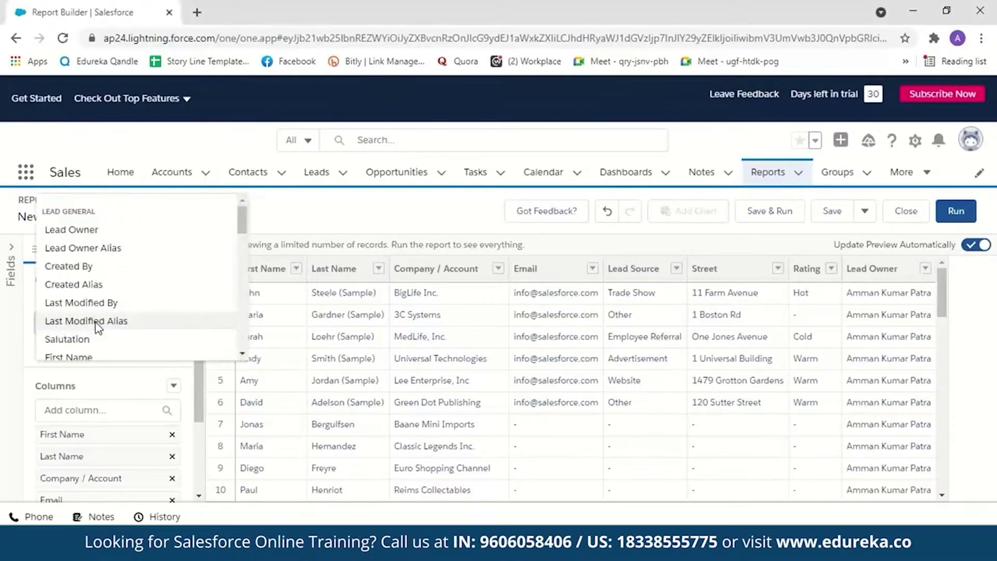
pyautogui.scroll(-2, 234, 322)
pyautogui.scroll(-4, 245, 240)
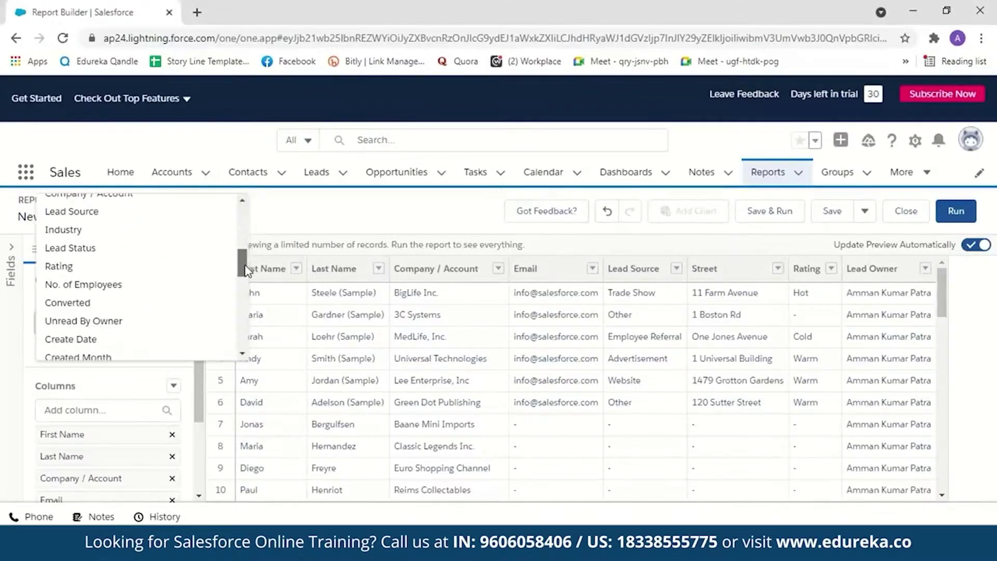
pyautogui.click(165, 248)
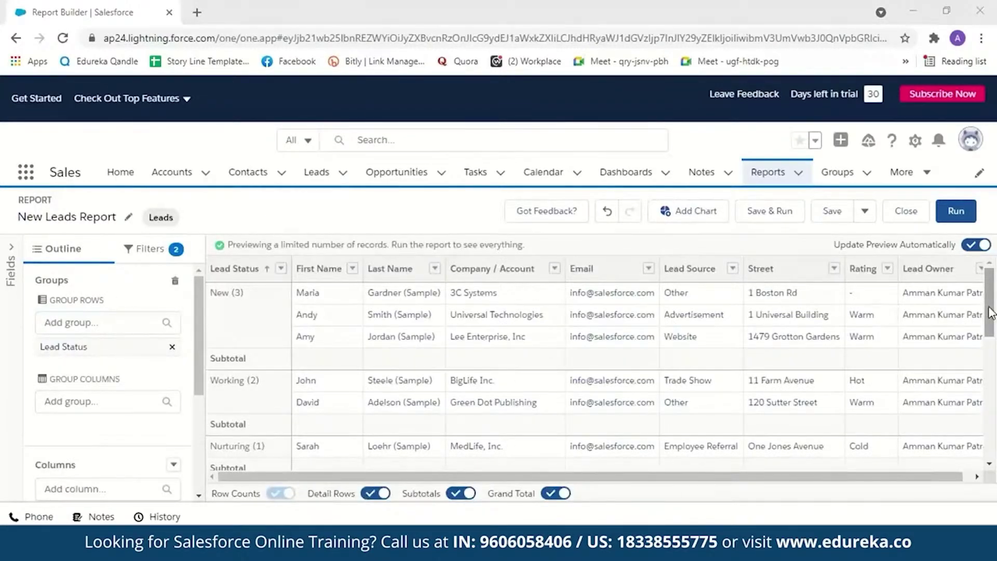
pyautogui.moveTo(992, 314); pyautogui.dragTo(260, 379)
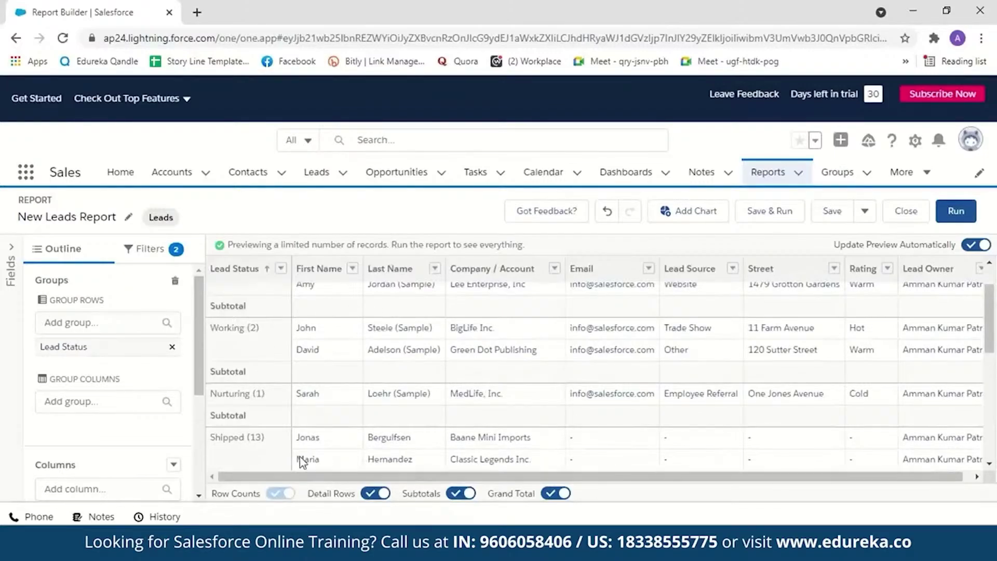
pyautogui.scroll(1, 271, 455)
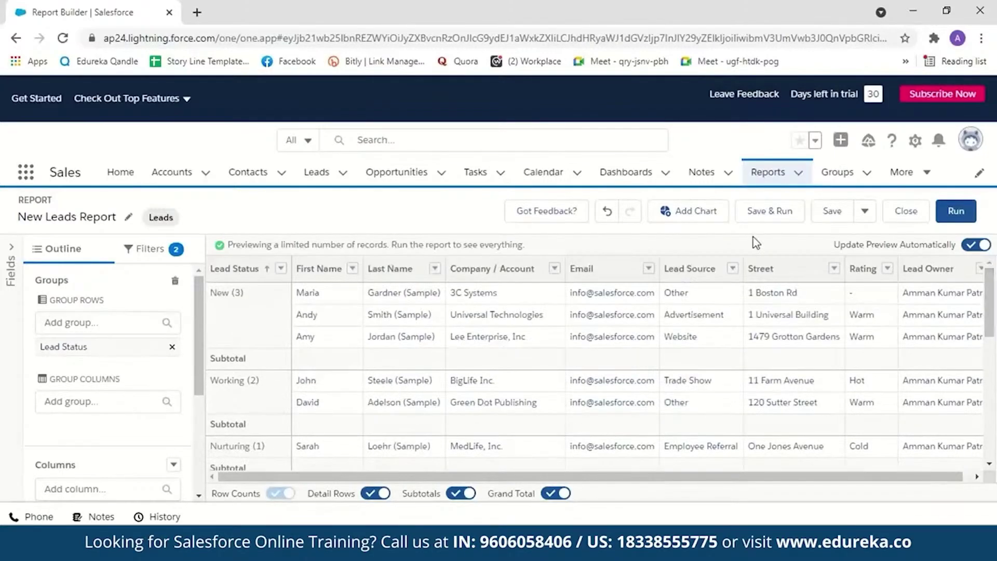
# Step: Add a record-count chart to the leads report
pyautogui.click(696, 212)
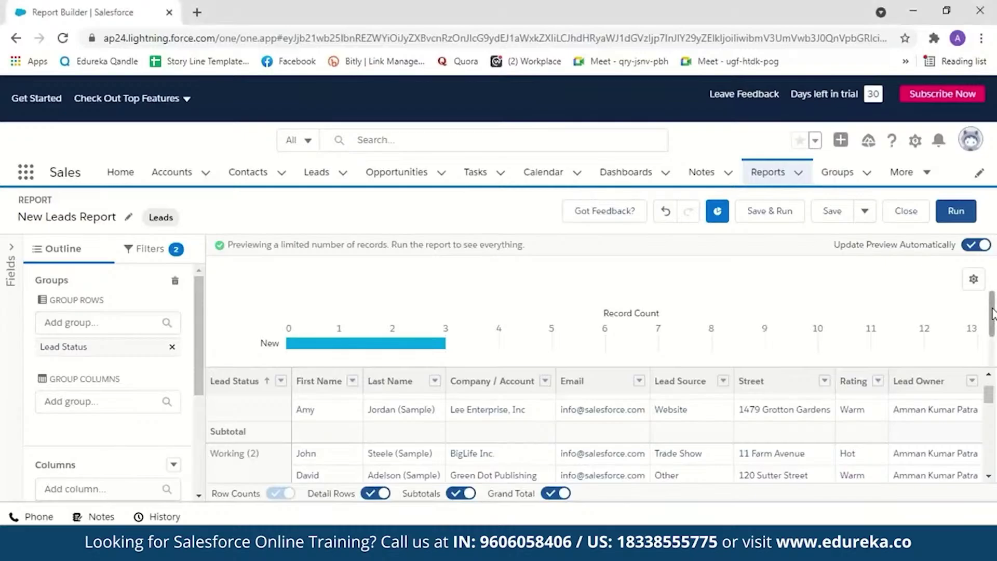
pyautogui.moveTo(992, 314); pyautogui.dragTo(996, 337)
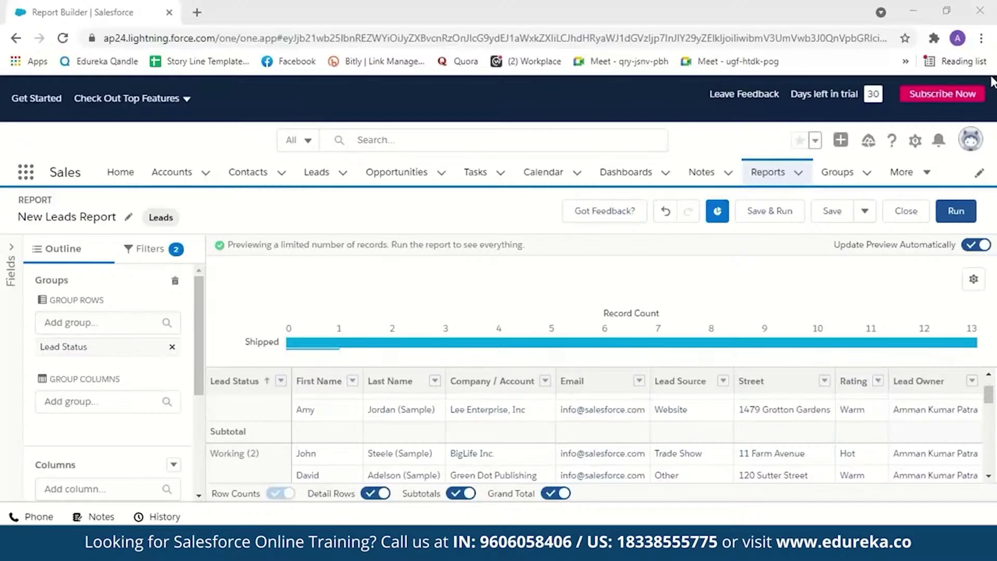
pyautogui.click(993, 351)
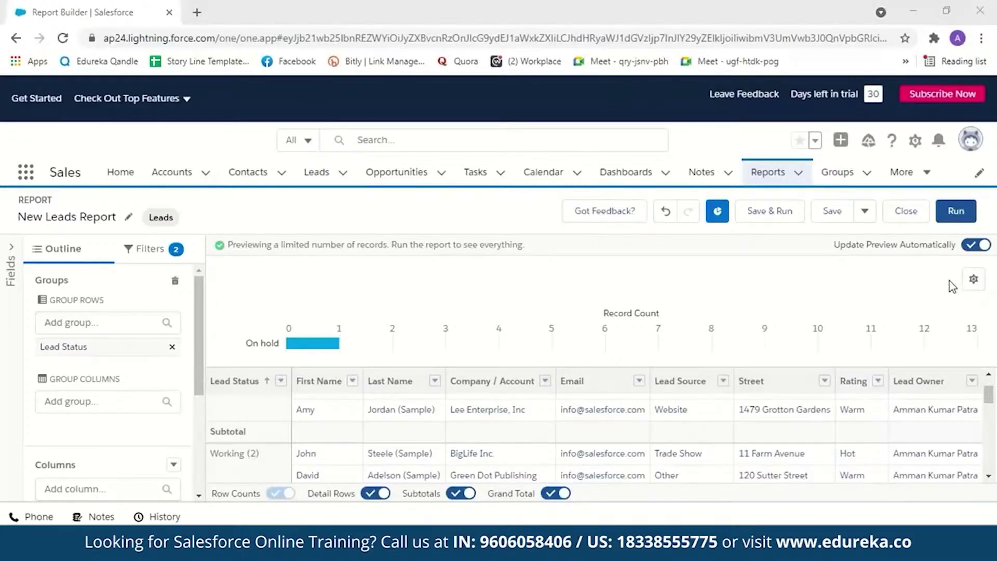
# Step: Display the chart as Line after previewing Donut and Funnel
pyautogui.click(974, 280)
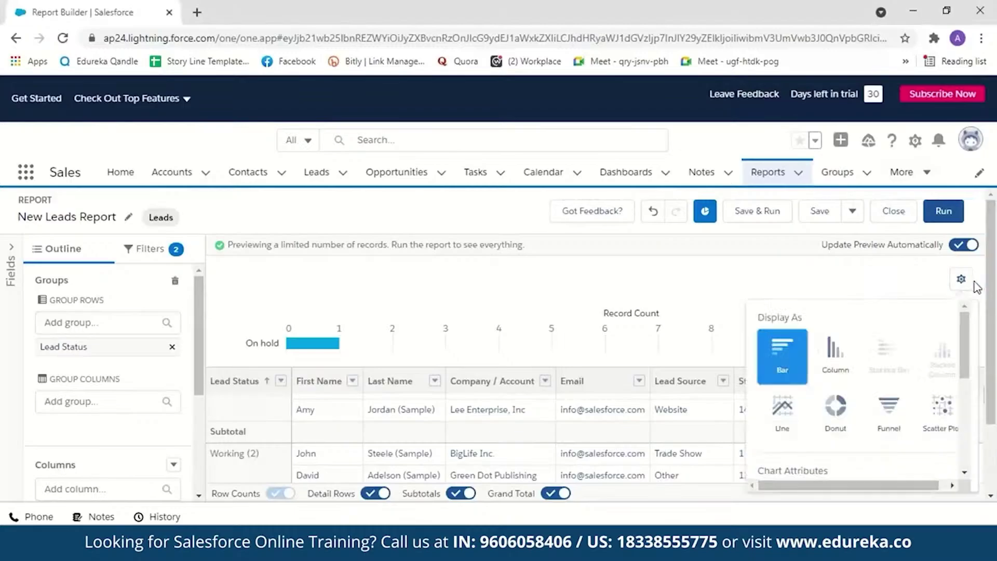
pyautogui.click(835, 427)
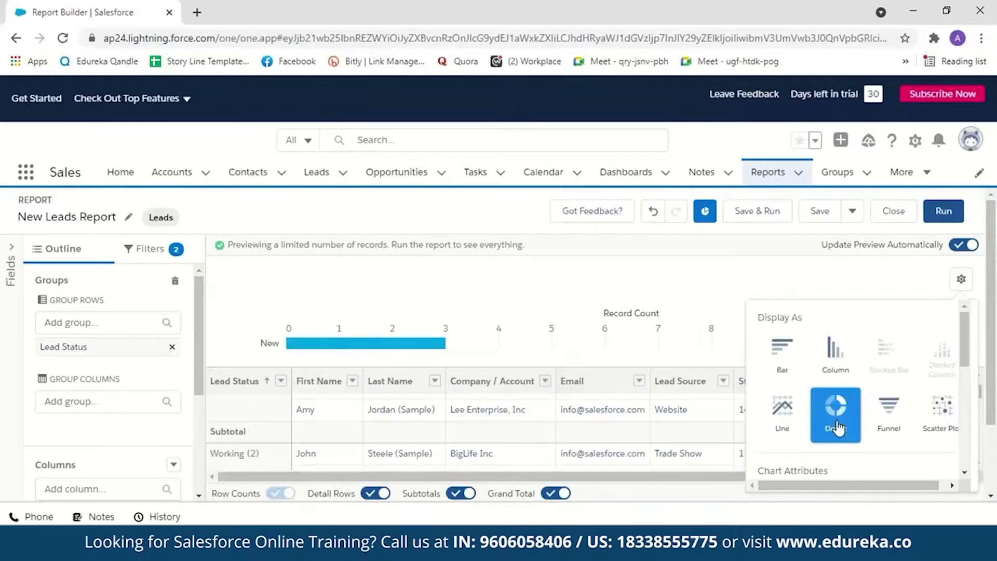
pyautogui.click(889, 427)
pyautogui.click(783, 420)
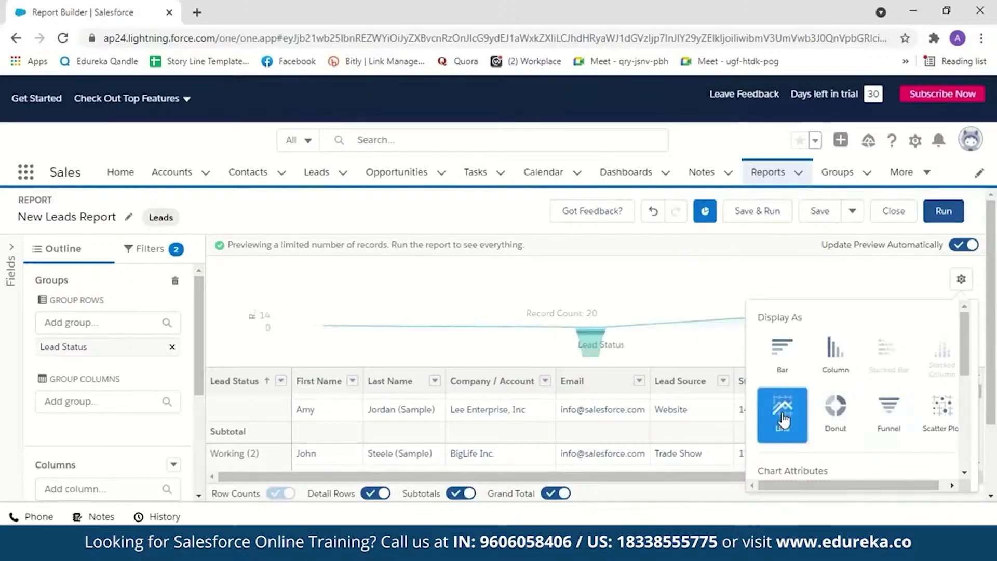
pyautogui.click(867, 296)
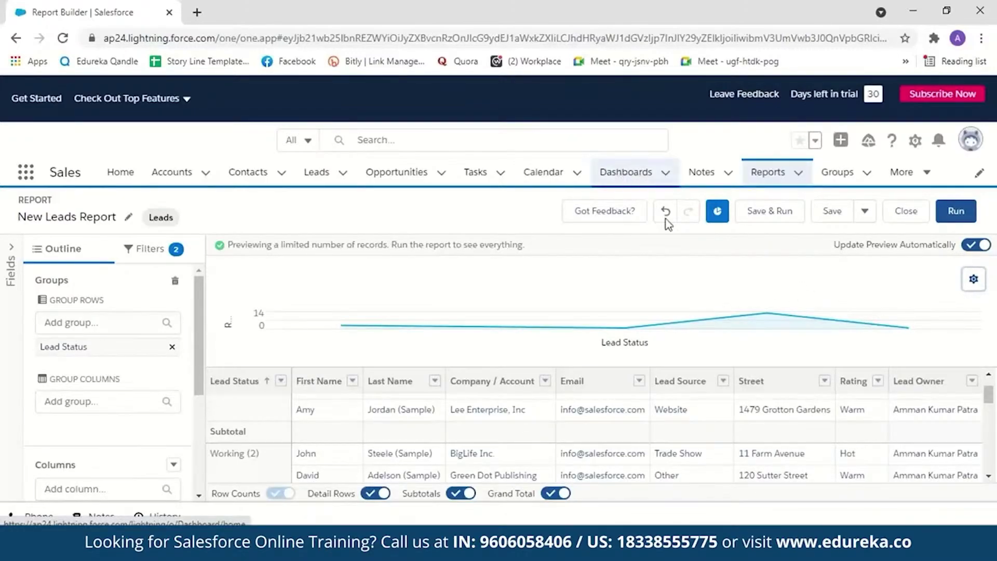
# Step: Save the report as 'Demo-report' in the Private Reports folder
pyautogui.click(777, 211)
pyautogui.write('De')
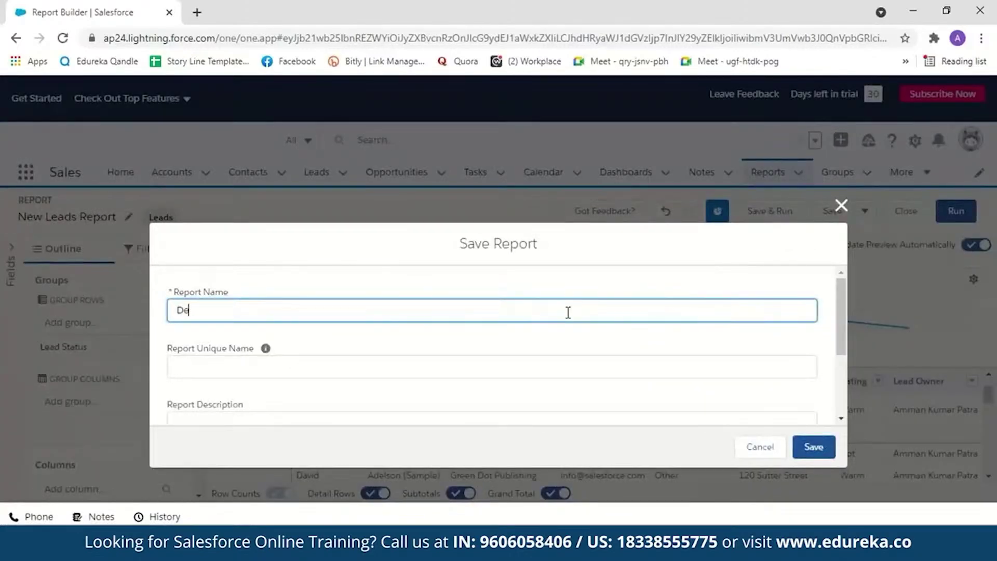
pyautogui.write('mo-report')
pyautogui.moveTo(842, 327); pyautogui.dragTo(841, 384)
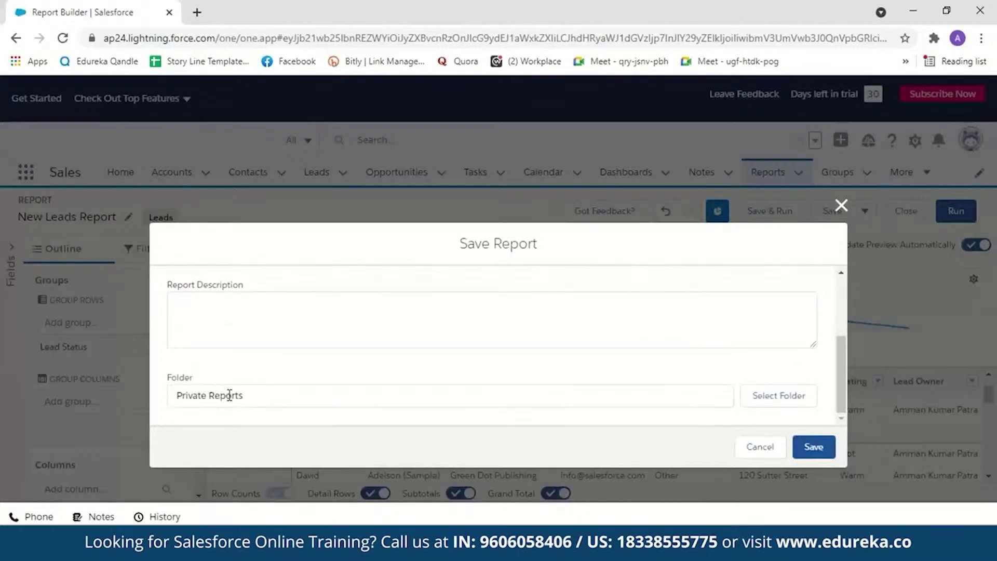
pyautogui.scroll(1, 255, 345)
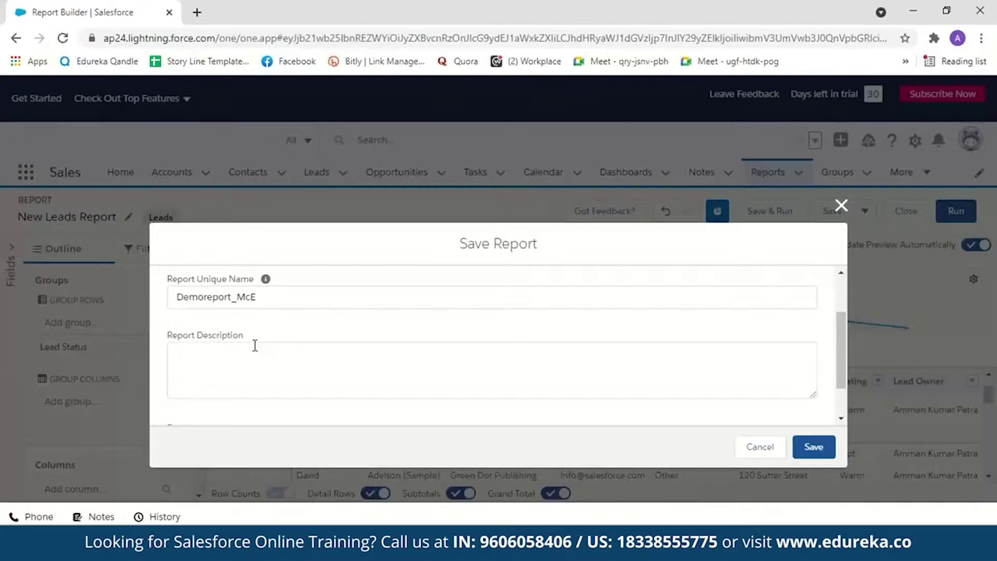
pyautogui.moveTo(842, 362); pyautogui.dragTo(843, 411)
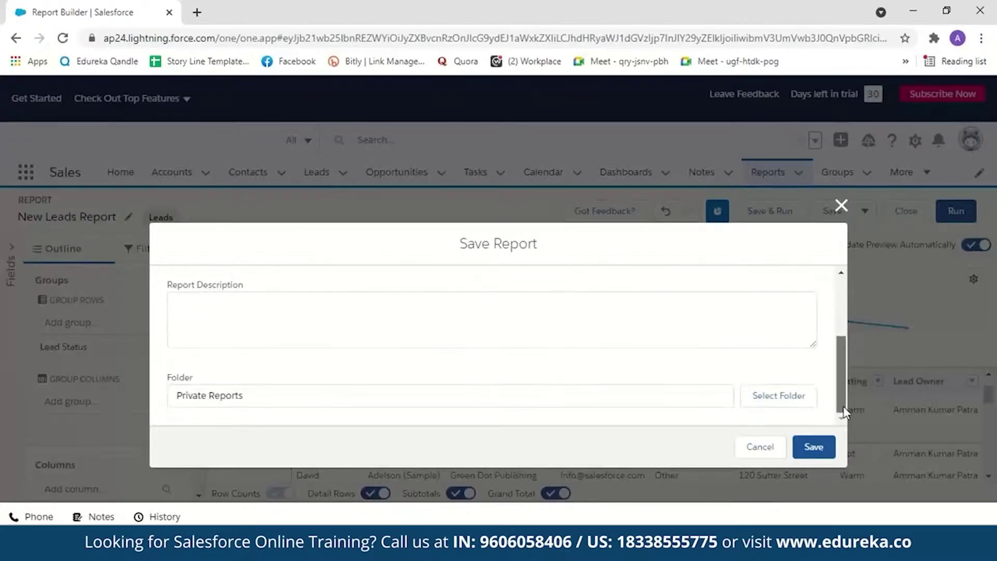
pyautogui.click(813, 447)
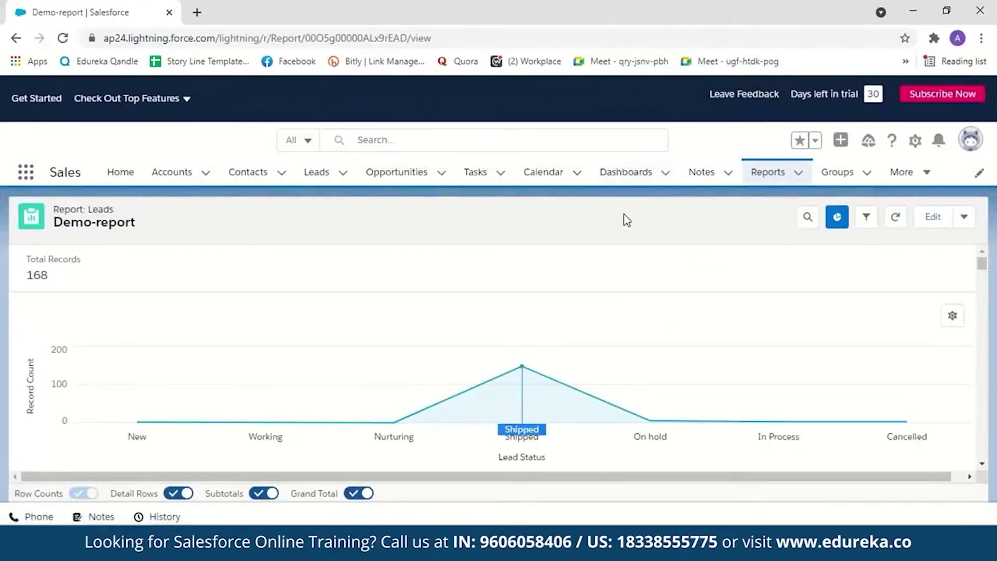
# Step: Open Adoption Dashboard from All Dashboards, then return to the Dashboards home
pyautogui.click(626, 174)
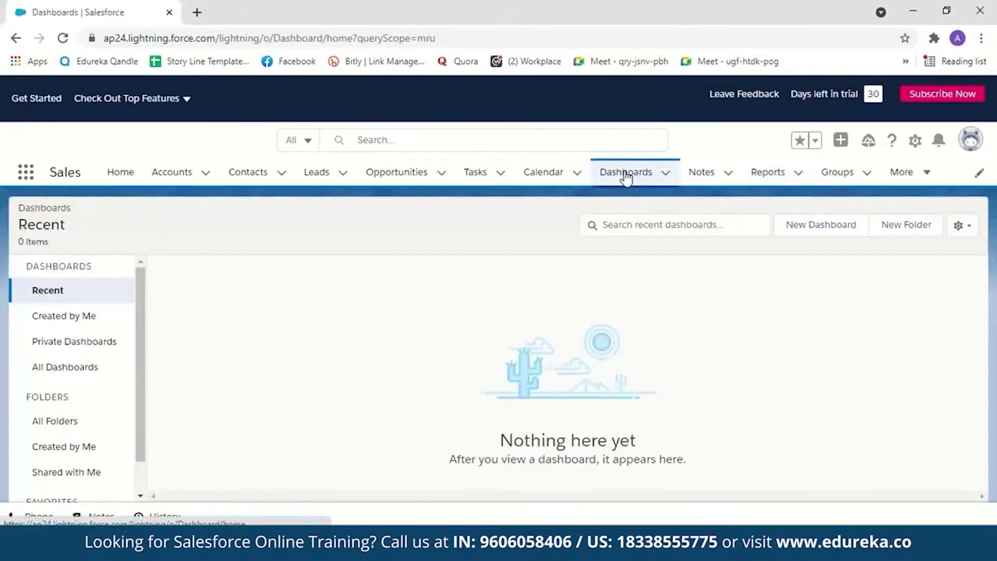
pyautogui.click(93, 368)
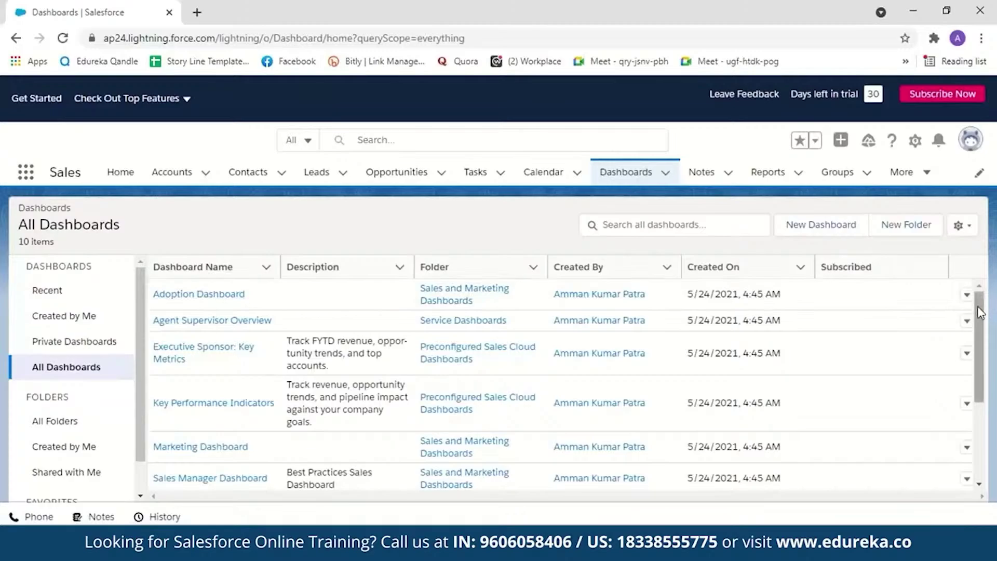
pyautogui.click(225, 306)
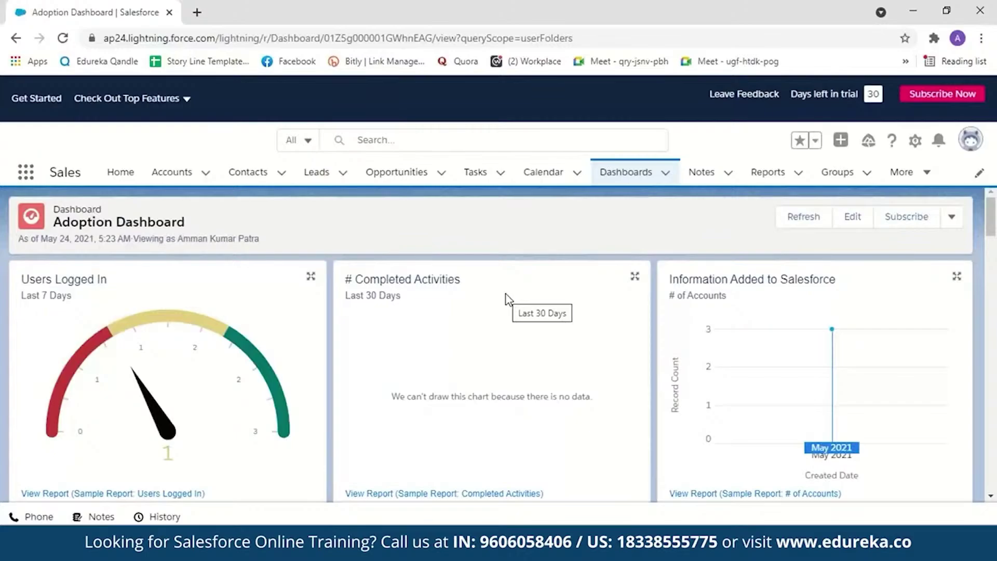
pyautogui.click(636, 174)
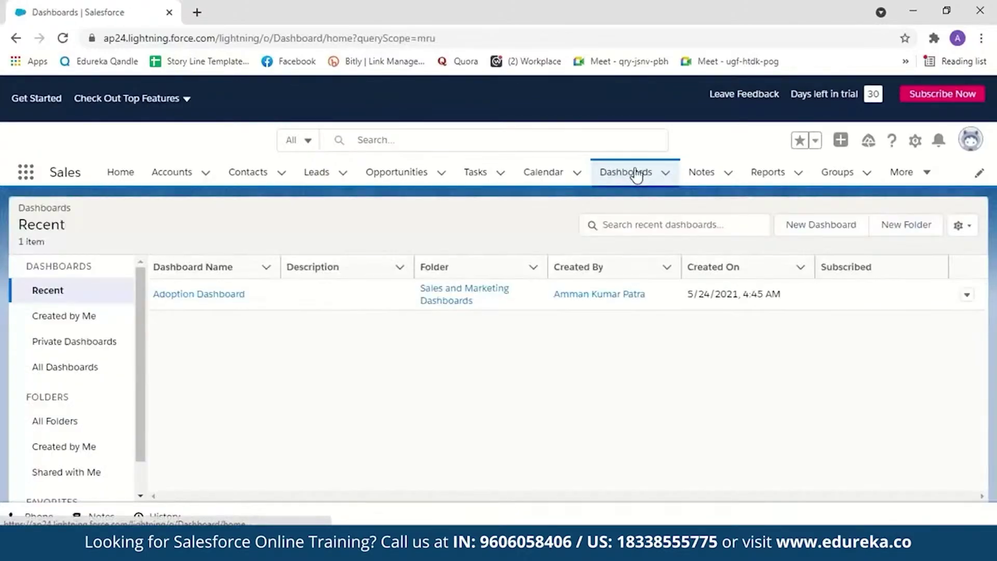
# Step: Create a new dashboard named 'Demo Dashboard', kept in the Private Dashboards folder
pyautogui.click(830, 227)
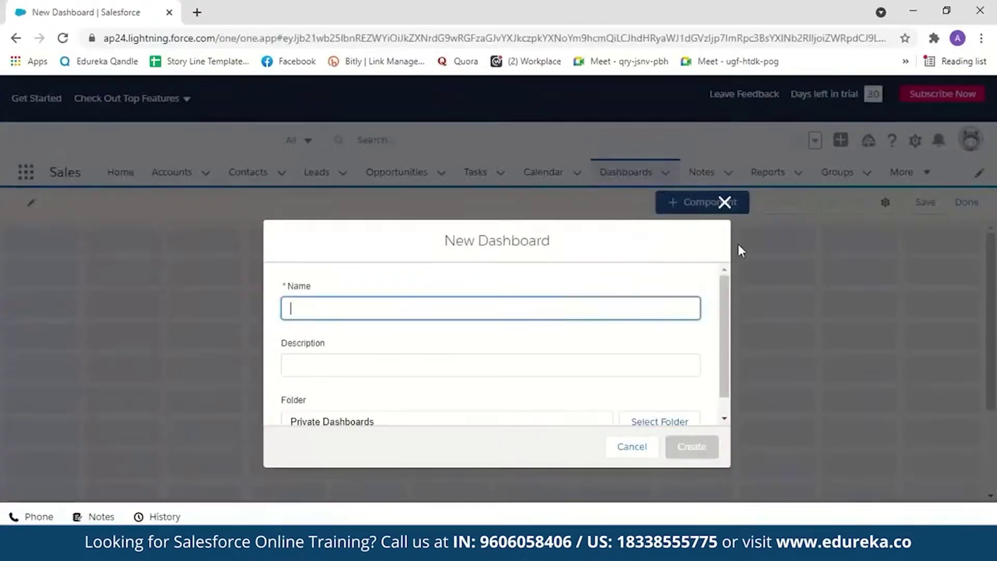
pyautogui.click(437, 305)
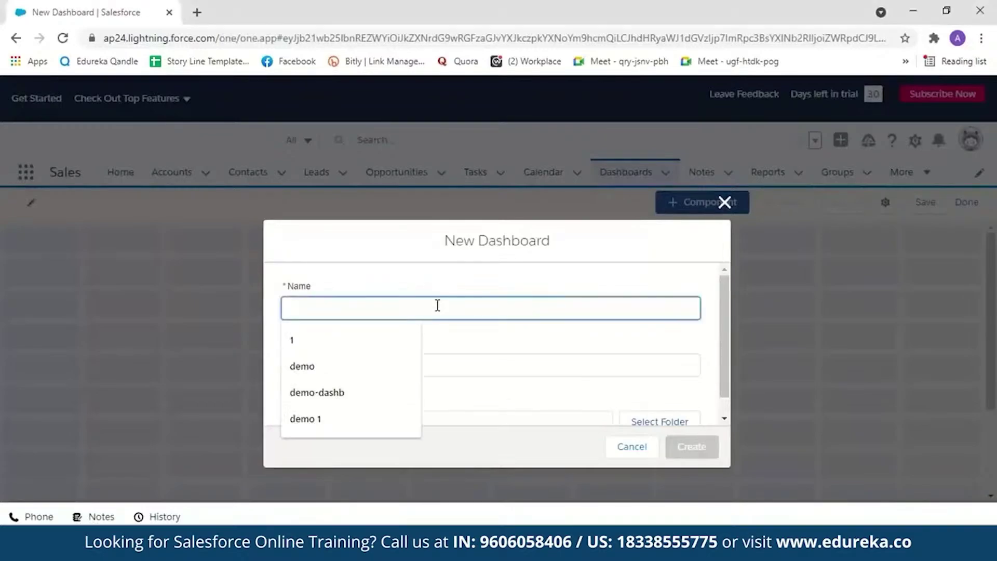
pyautogui.write('Demo Dashb')
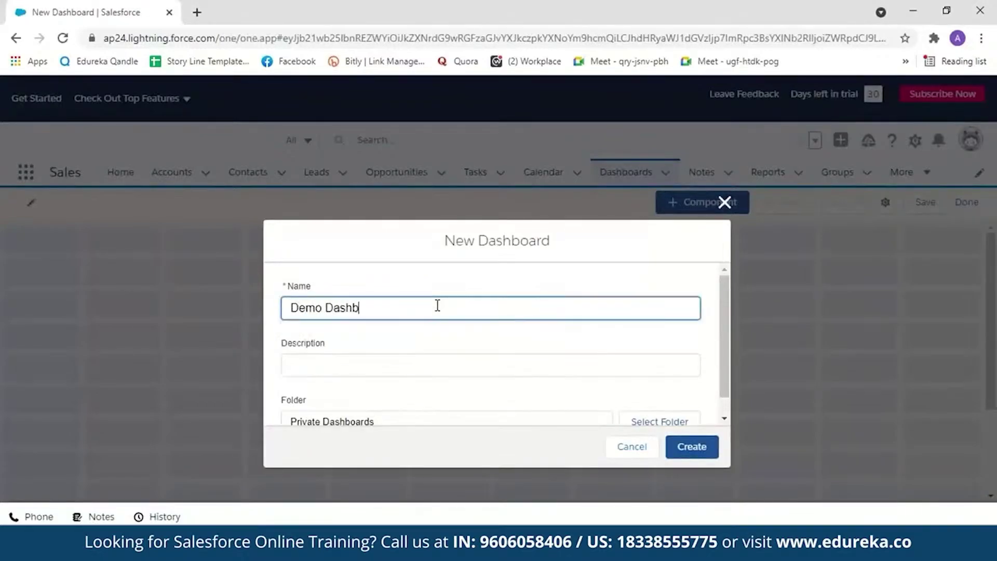
pyautogui.write('oard')
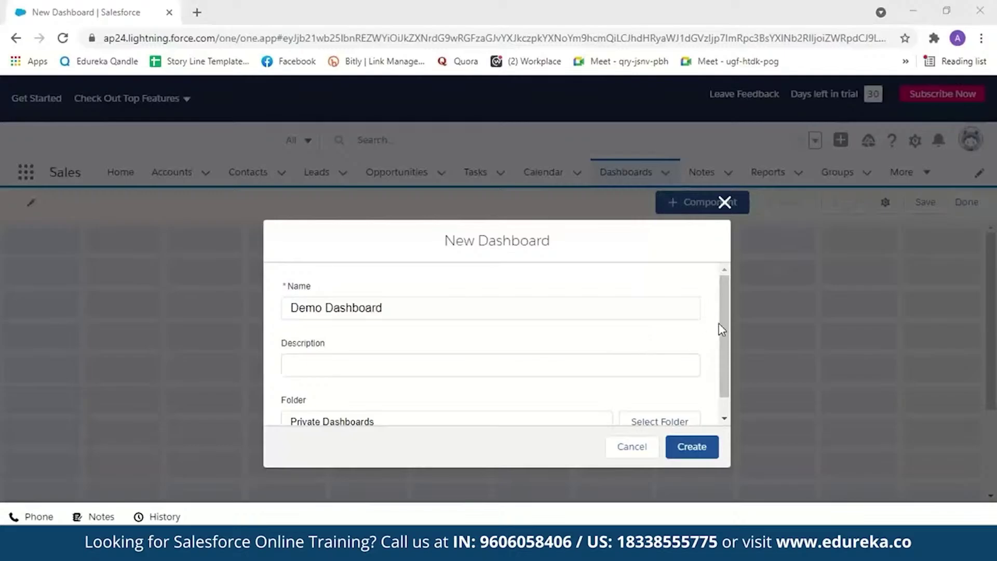
pyautogui.moveTo(721, 323); pyautogui.dragTo(722, 345)
pyautogui.click(652, 407)
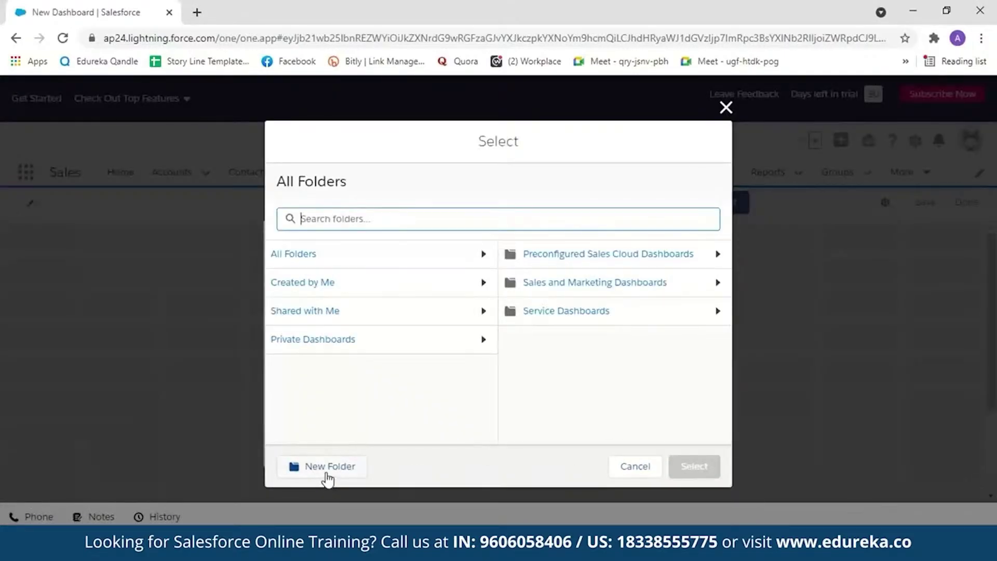
pyautogui.click(635, 467)
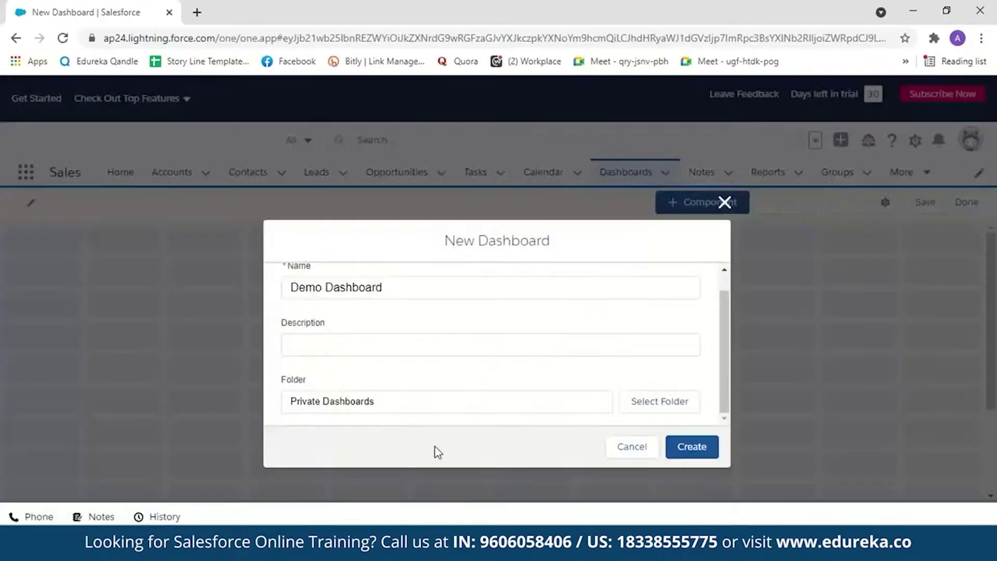
pyautogui.click(675, 452)
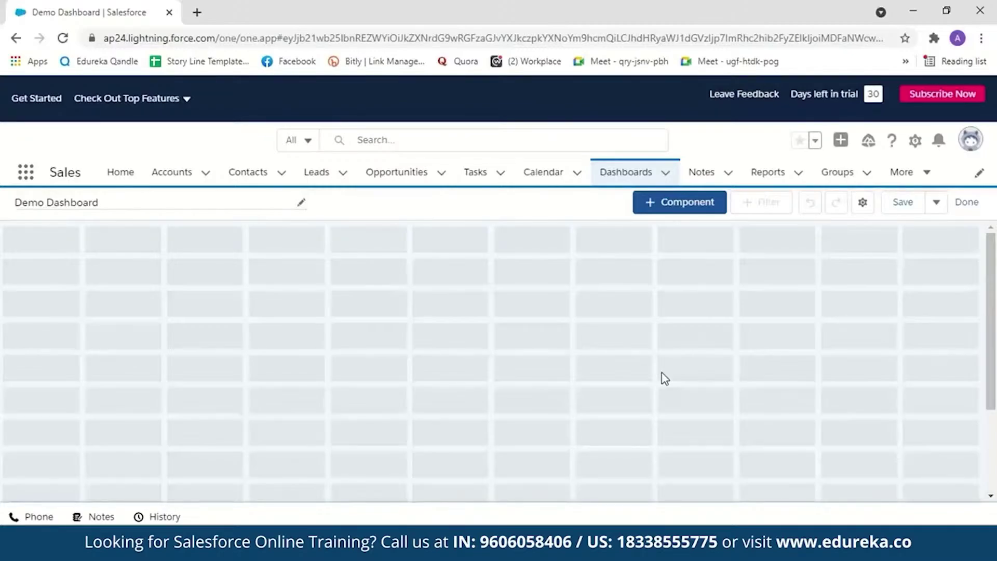
# Step: Add a Demo-report horizontal bar chart component showing record counts by Lead Status
pyautogui.click(681, 206)
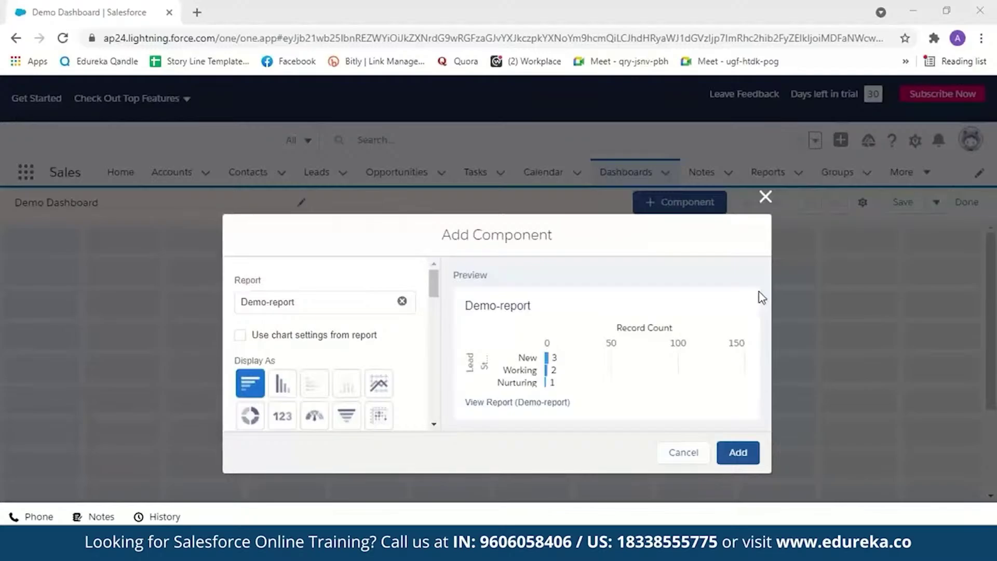
pyautogui.scroll(-2, 434, 301)
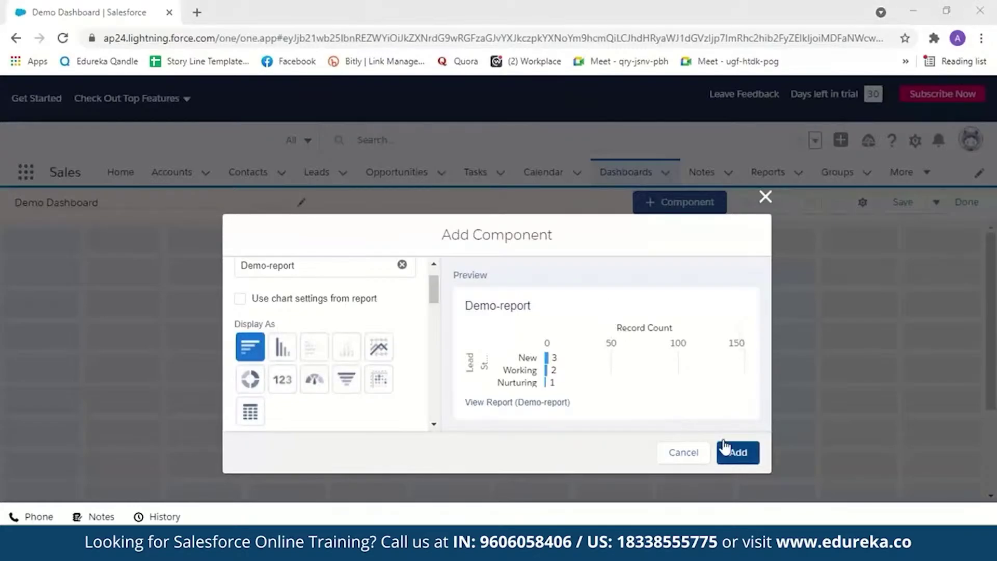
pyautogui.click(742, 453)
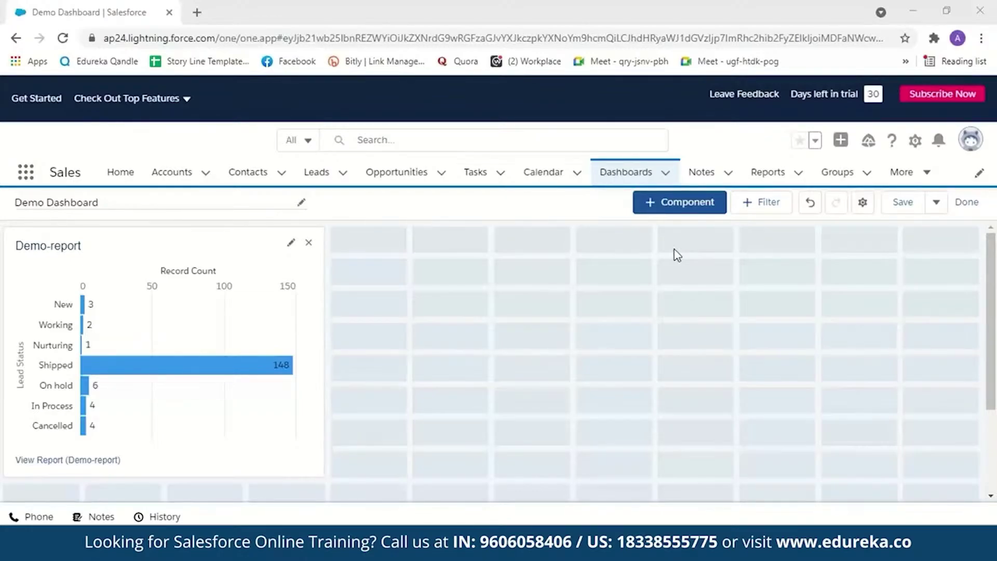
# Step: Add a Demo-report component displayed as a donut chart
pyautogui.click(690, 208)
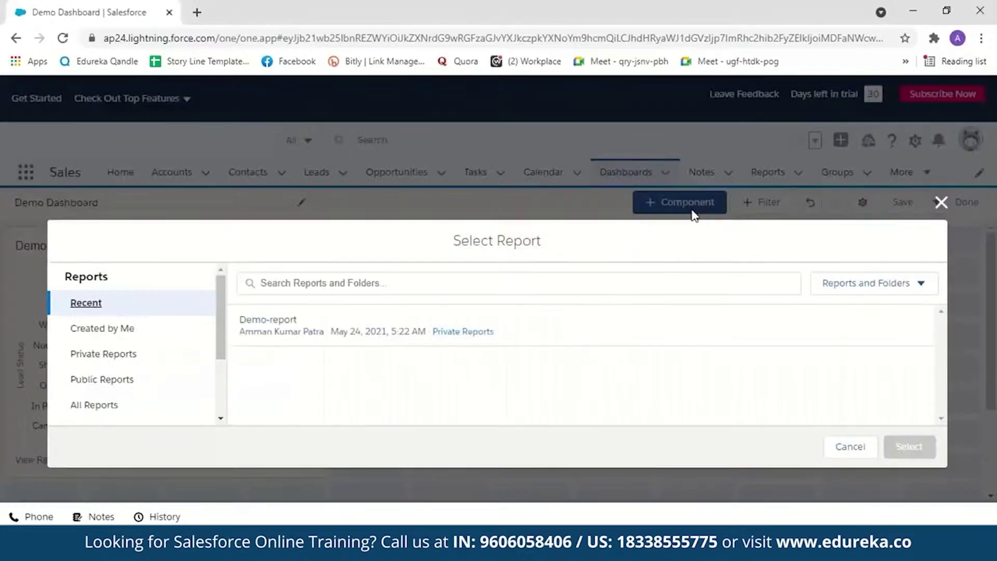
pyautogui.click(345, 335)
pyautogui.click(904, 448)
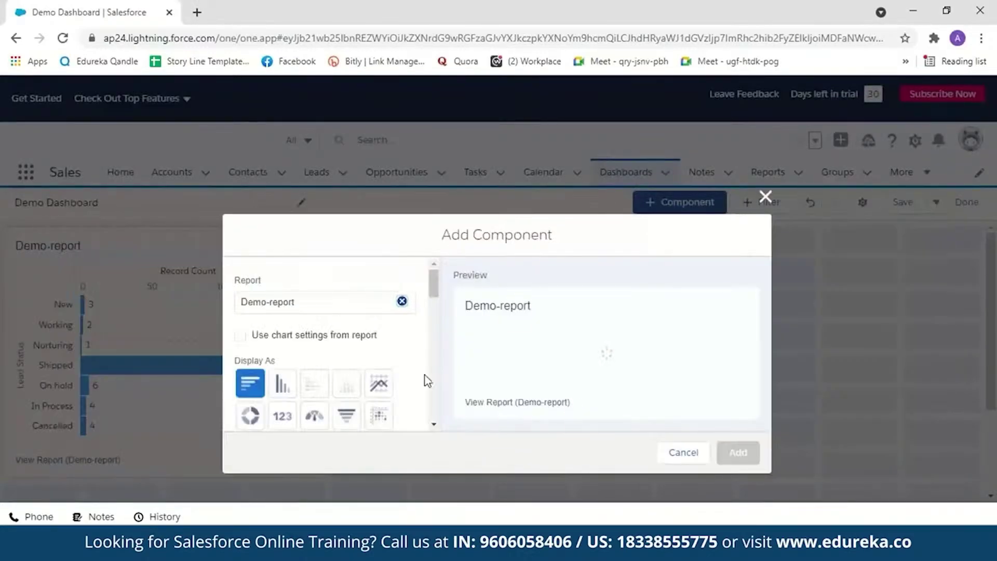
pyautogui.click(251, 415)
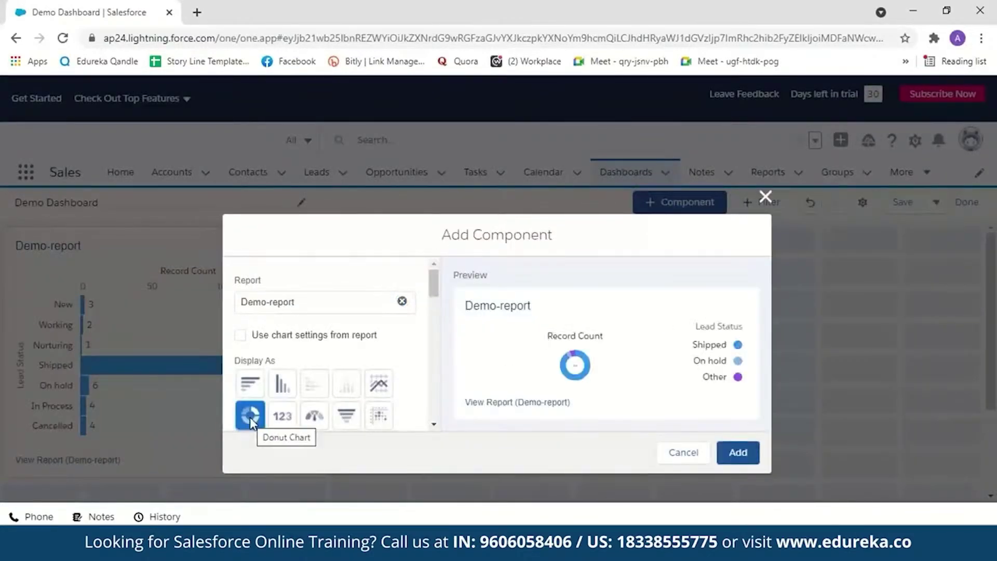
pyautogui.click(738, 452)
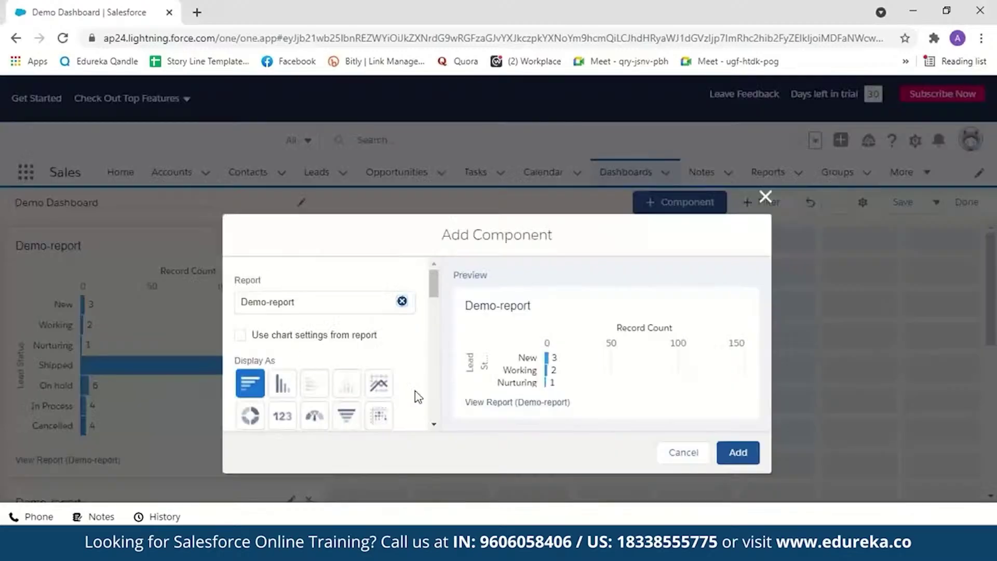
# Step: Add a Demo-report funnel chart and place it beside the bar chart
pyautogui.click(346, 416)
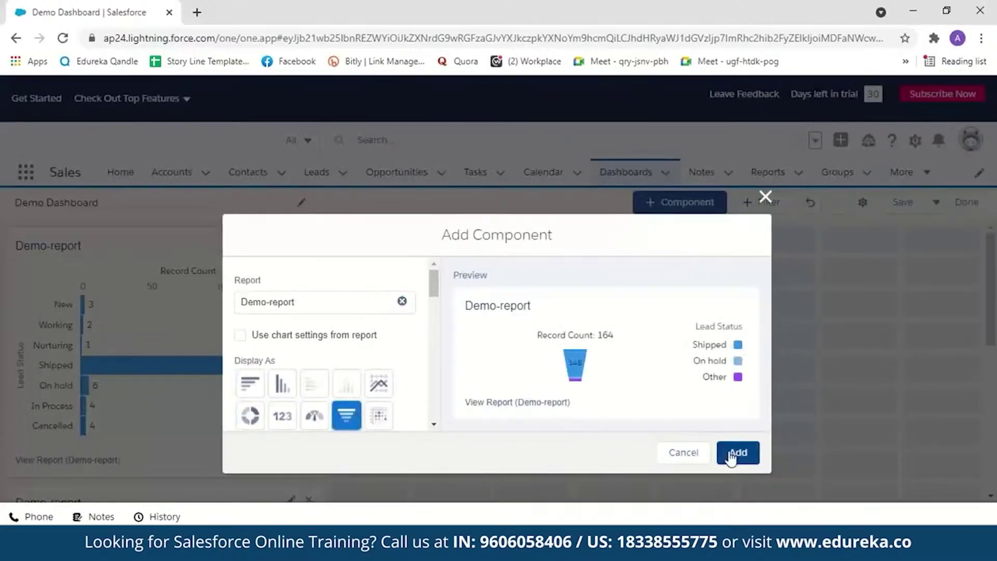
pyautogui.click(737, 452)
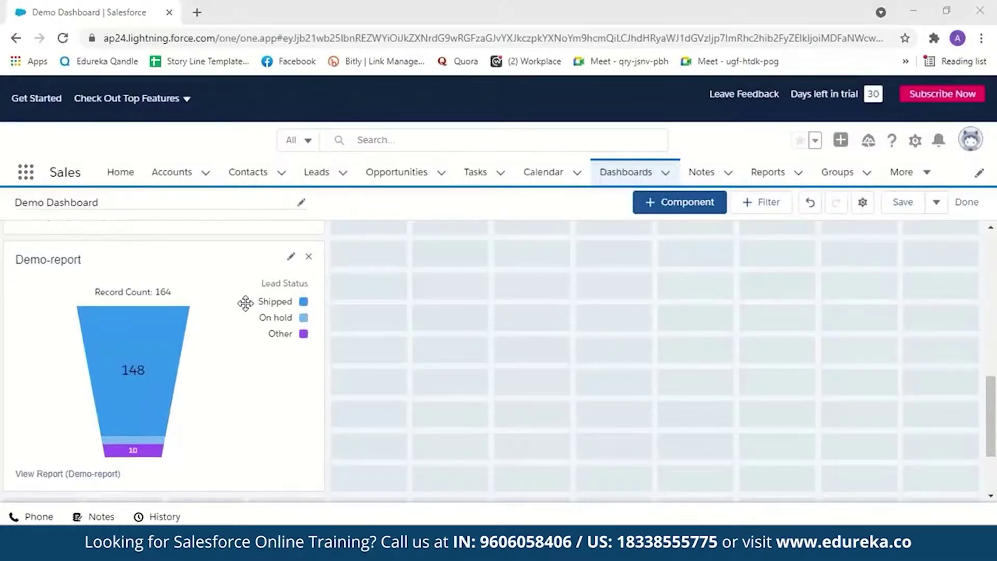
pyautogui.moveTo(216, 262); pyautogui.dragTo(597, 237)
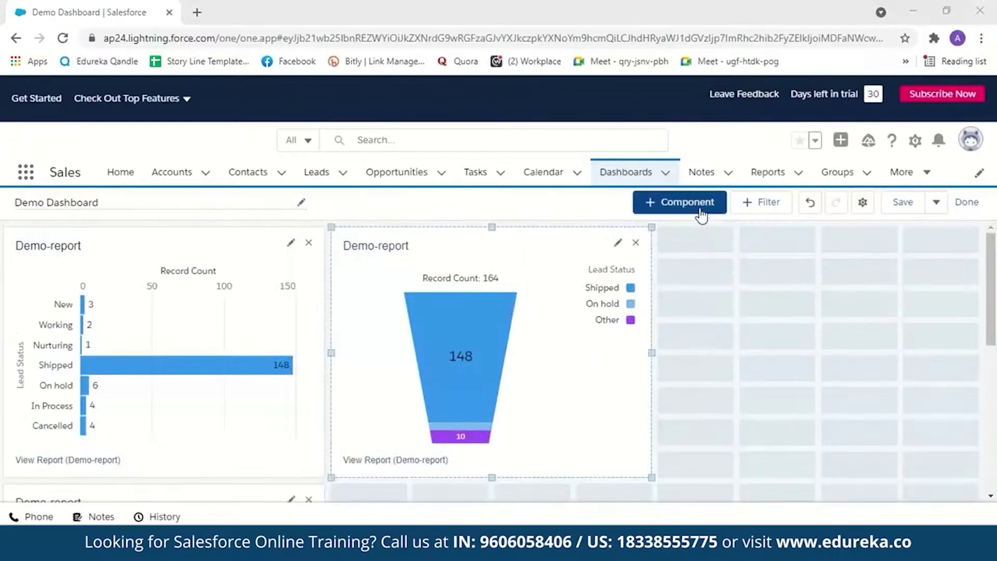
# Step: Add a Demo-report line chart and position it to the right of the funnel chart
pyautogui.click(701, 214)
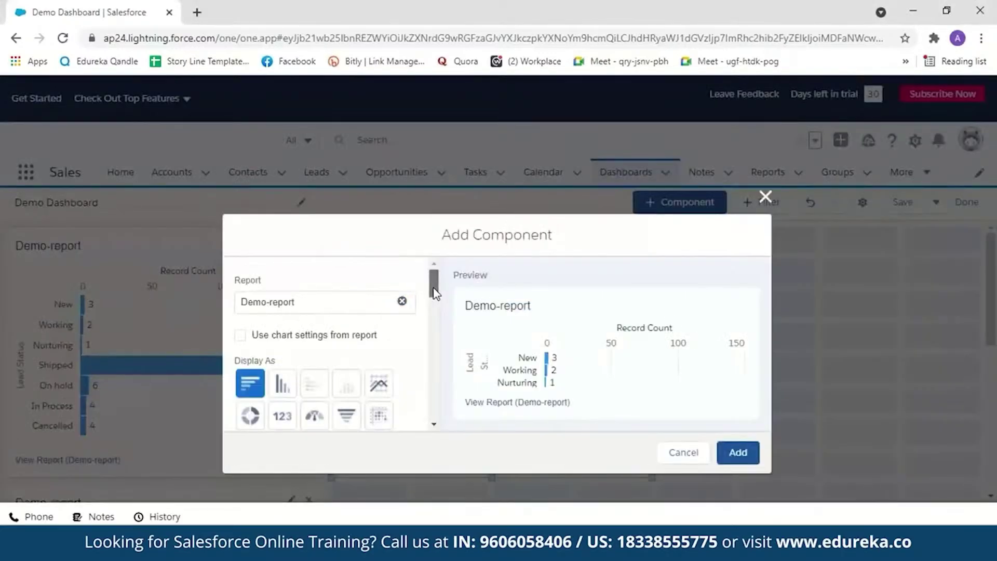
pyautogui.scroll(-3, 435, 306)
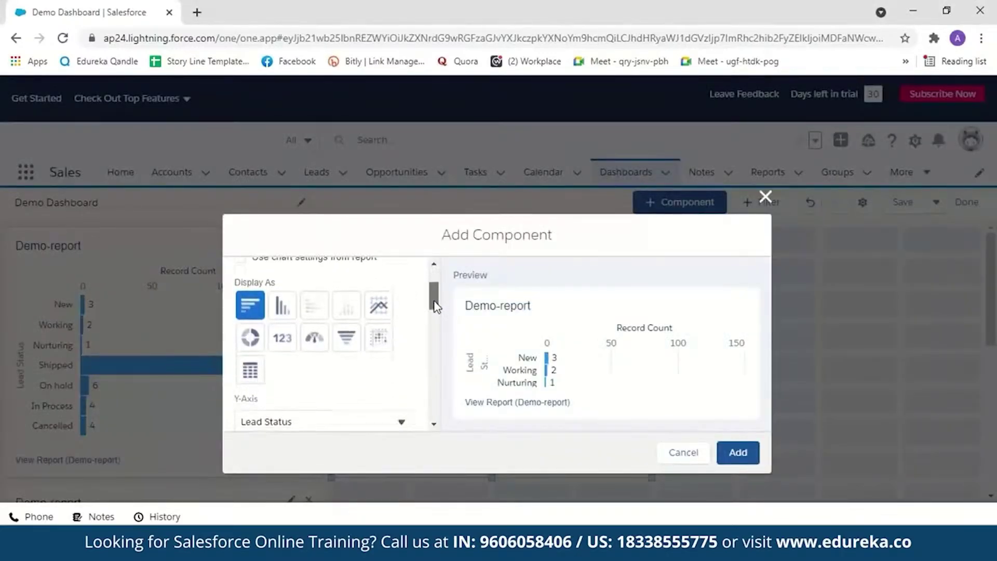
pyautogui.moveTo(435, 306)
pyautogui.mouseDown()
pyautogui.moveTo(437, 338)
pyautogui.moveTo(441, 300)
pyautogui.moveTo(441, 314)
pyautogui.mouseUp()
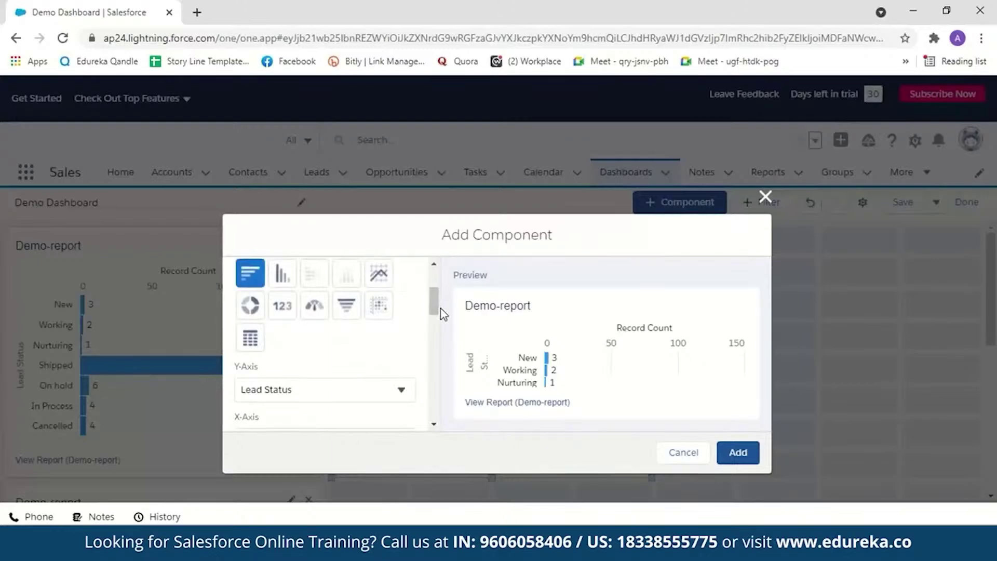
pyautogui.click(382, 276)
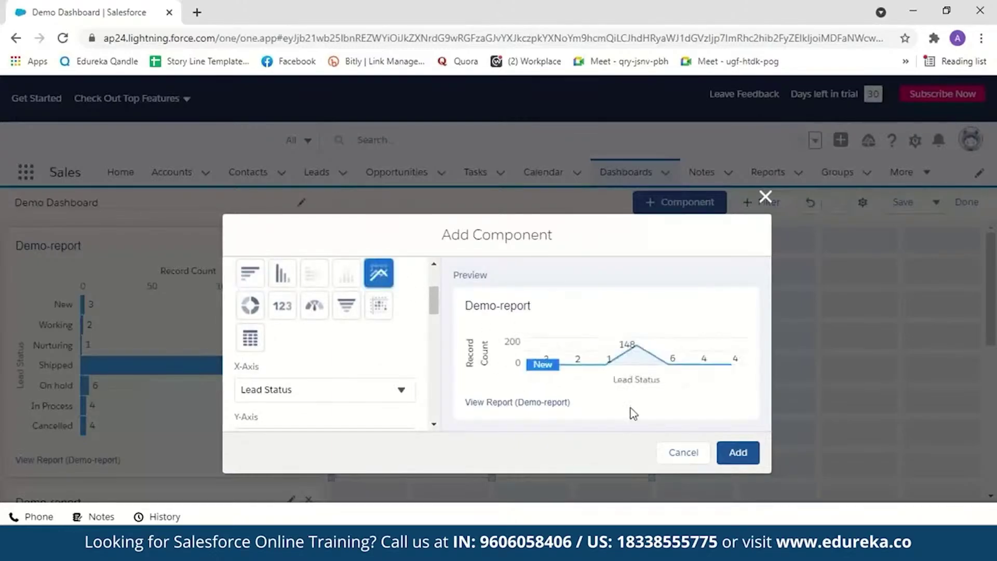
pyautogui.click(727, 449)
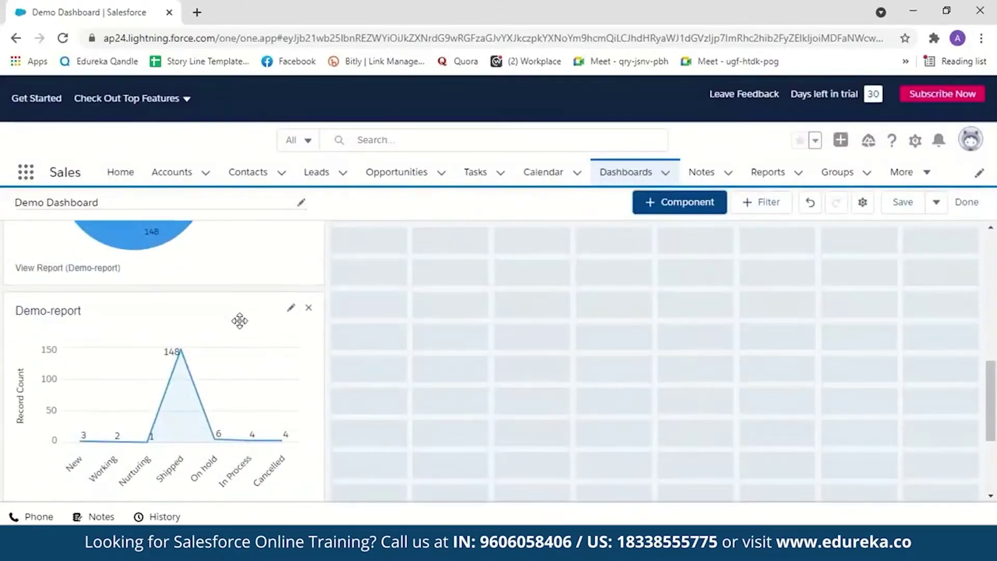
pyautogui.moveTo(234, 314); pyautogui.dragTo(925, 301)
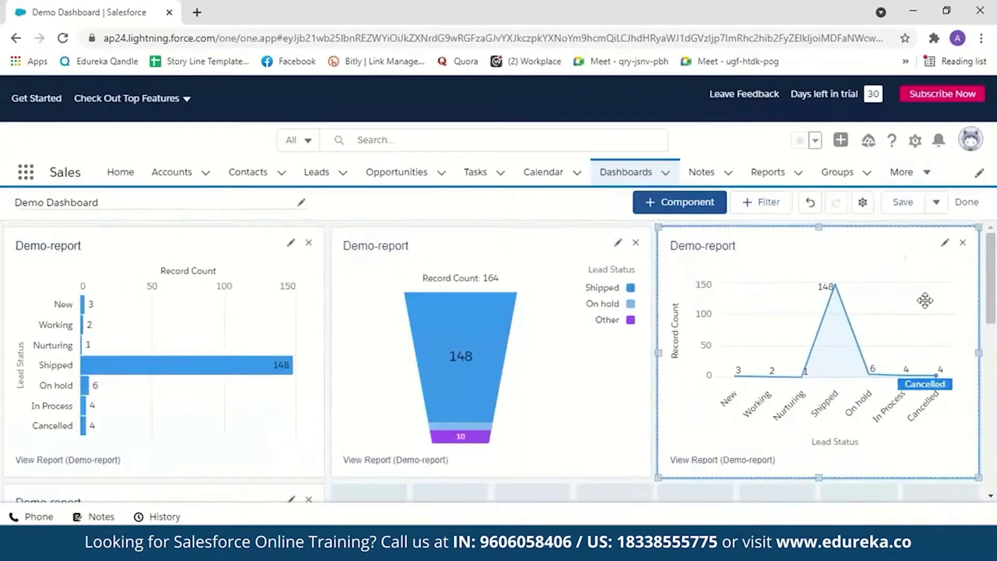